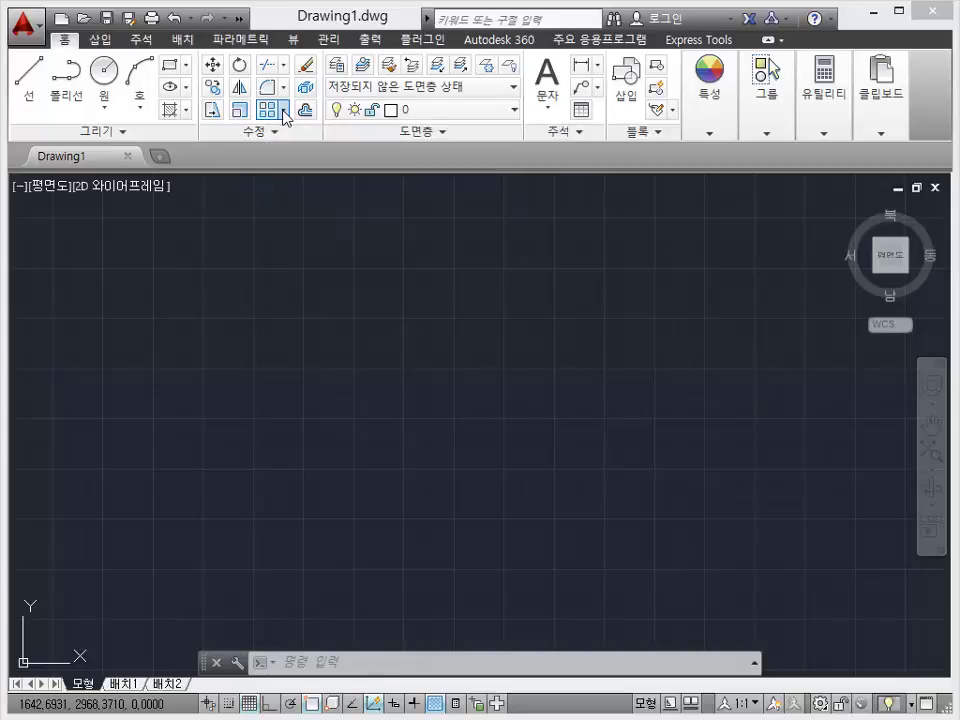
Look over the array types, then start and cancel the ARRAYRECT command.
left_click(285, 111)
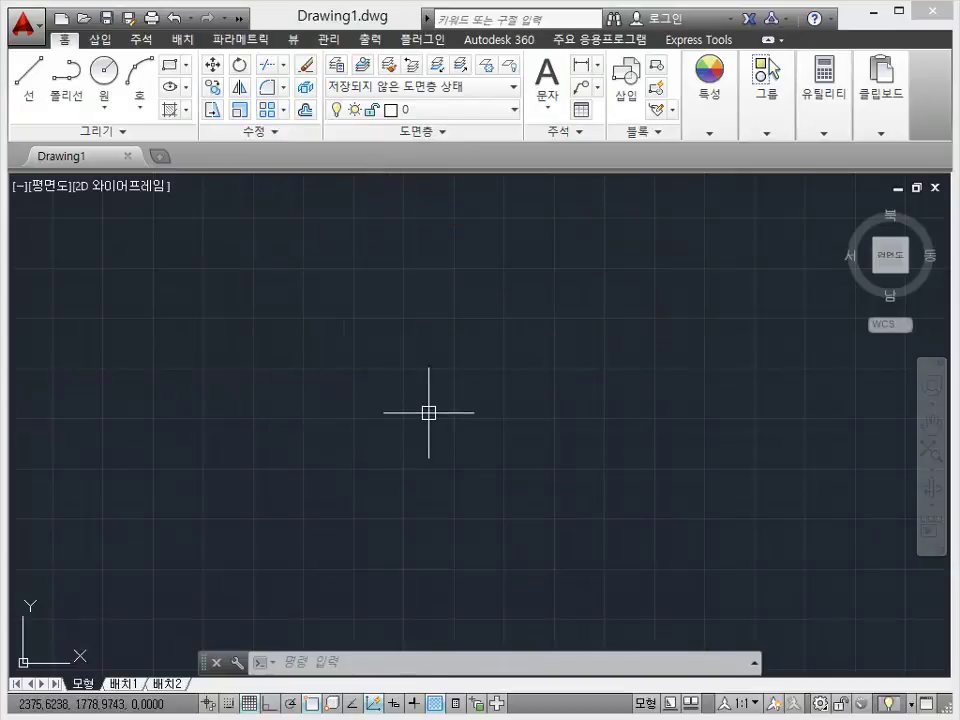
type("arrayre")
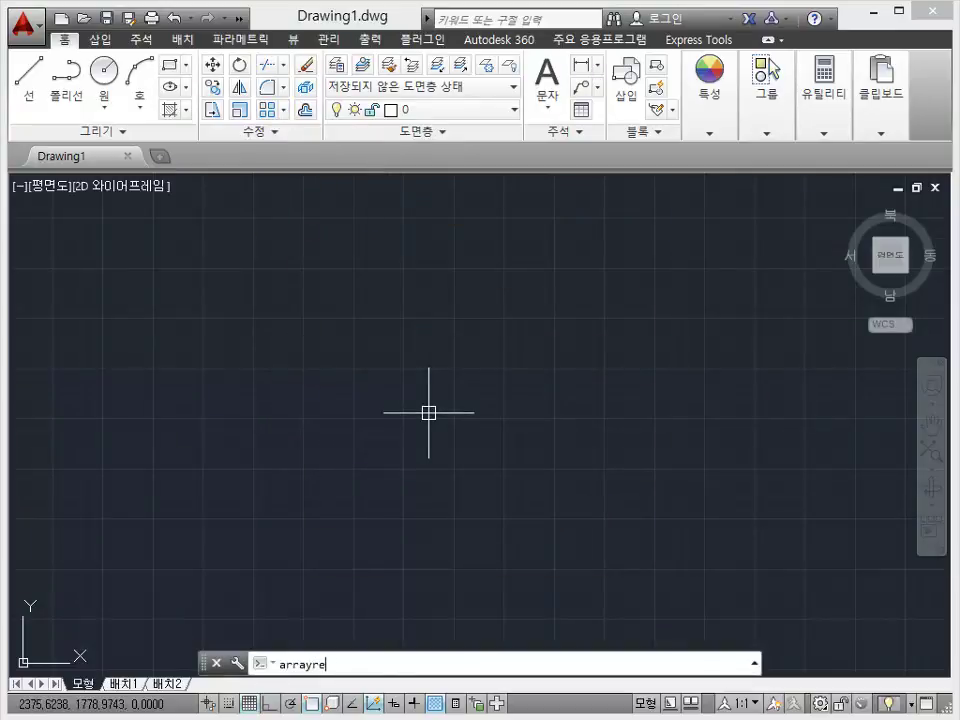
type("ct")
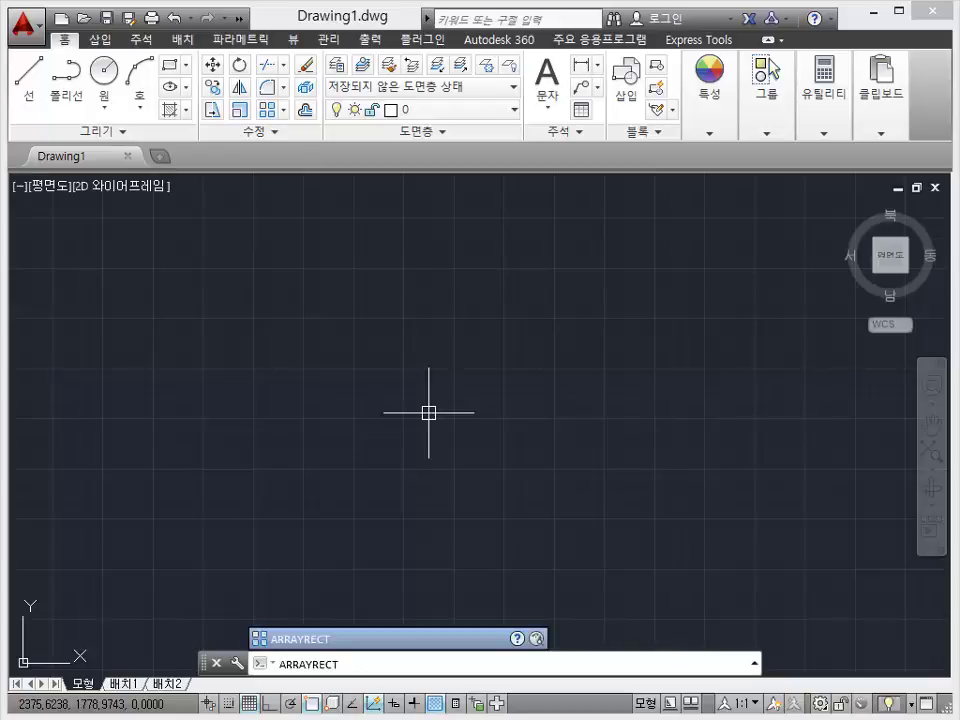
key("Return")
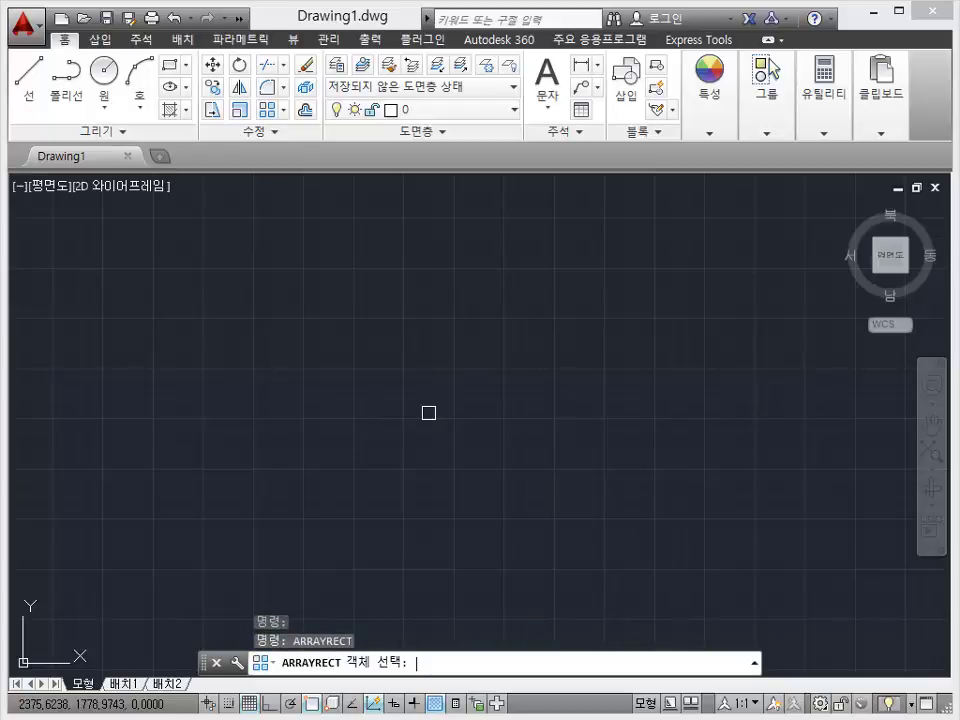
key("Escape")
scroll(429, 413, "down", 1)
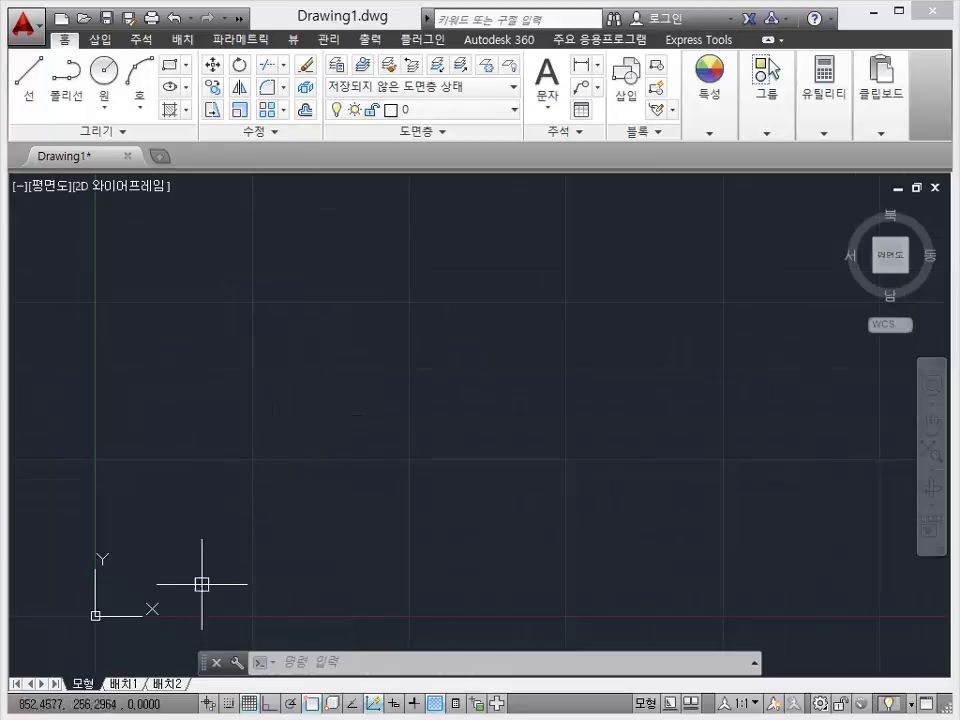
scroll(146, 607, "up", 3)
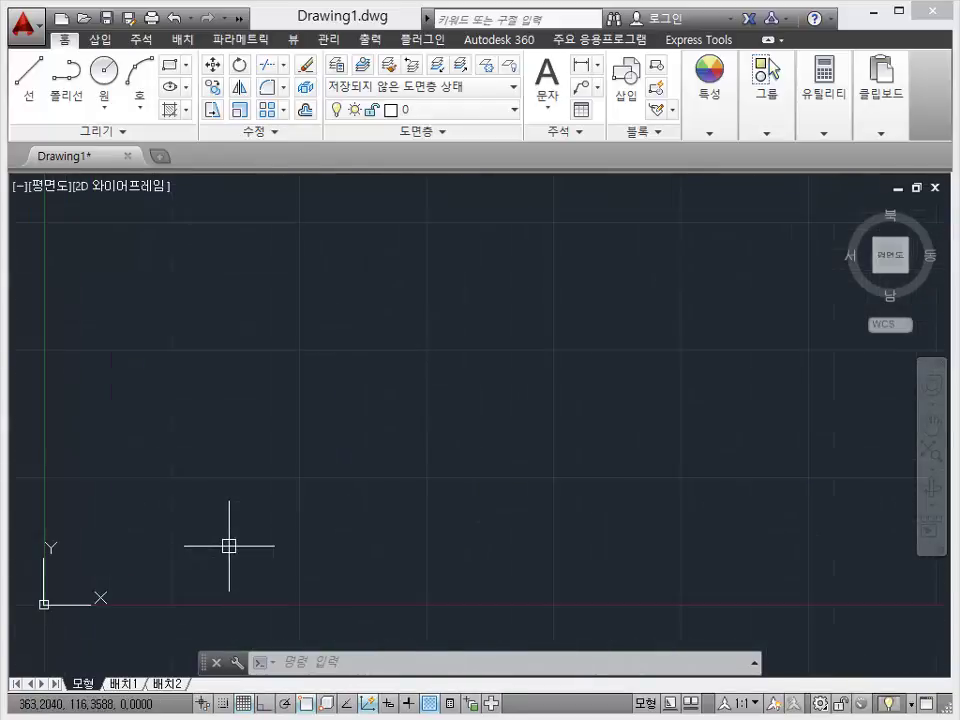
Draw a circle of diameter 50 just up and right of the origin.
middle_click_drag(185, 617, 311, 482)
type("c")
key("Return")
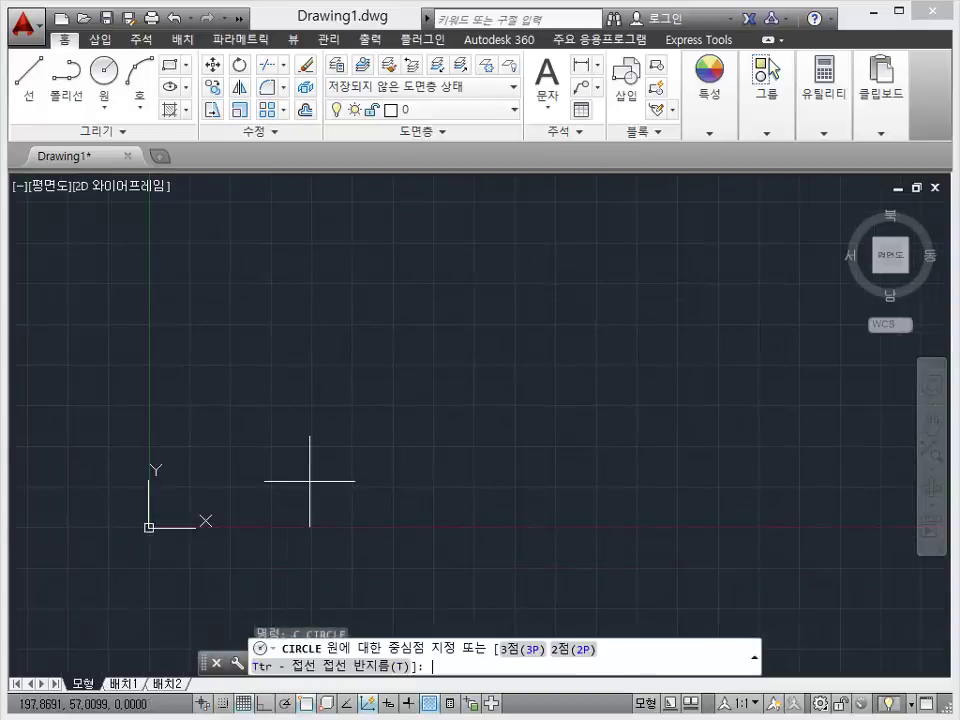
left_click(234, 472)
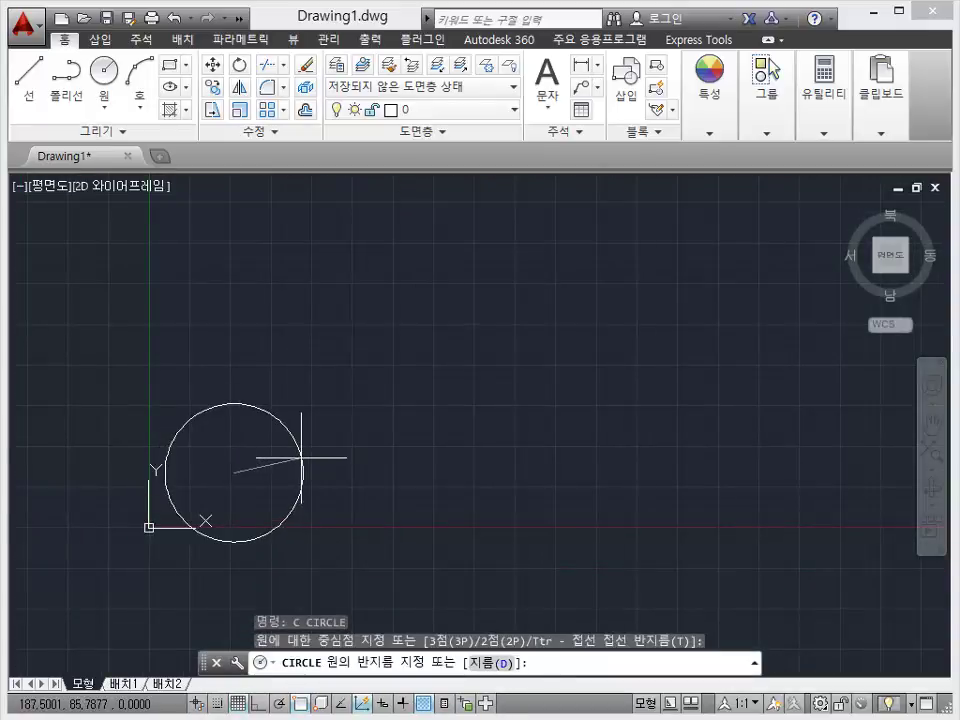
type(" d")
key("Return")
type("50")
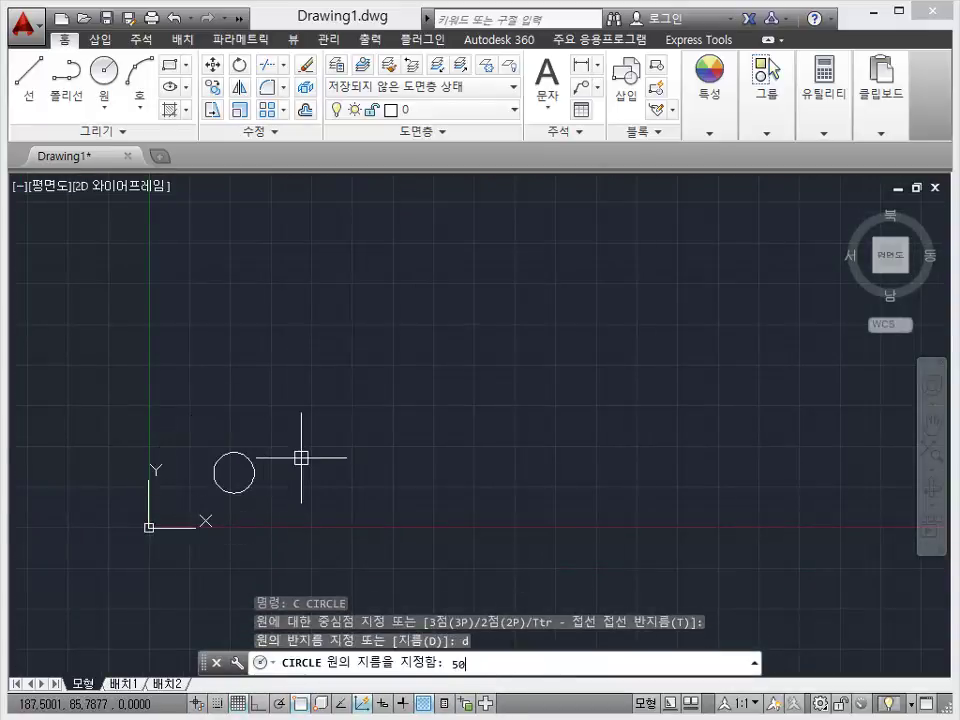
key("Return")
key("Escape")
Recentre the view on the new circle and begin typing the array command.
scroll(233, 482, "up", 2)
scroll(195, 446, "up", 4)
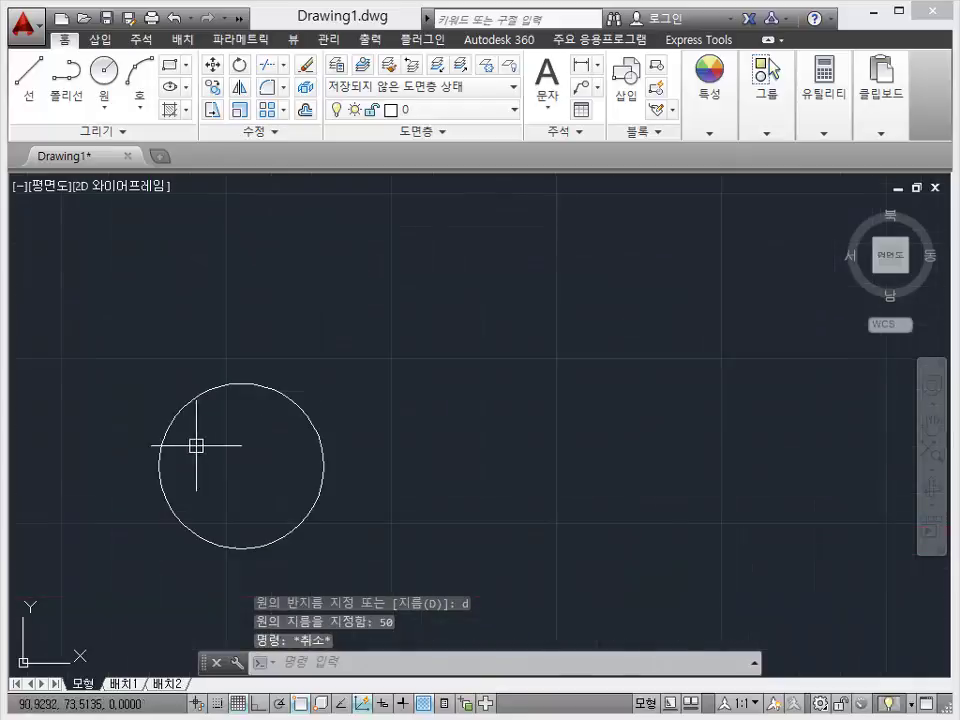
middle_click_drag(195, 446, 344, 396)
type("arra")
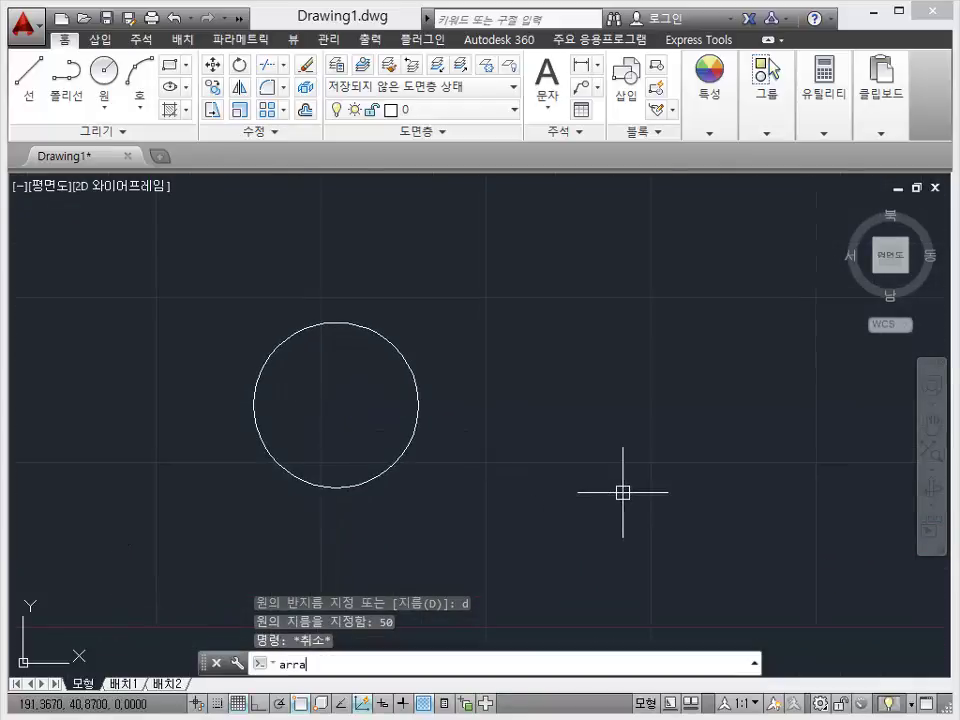
type("y")
key("Return")
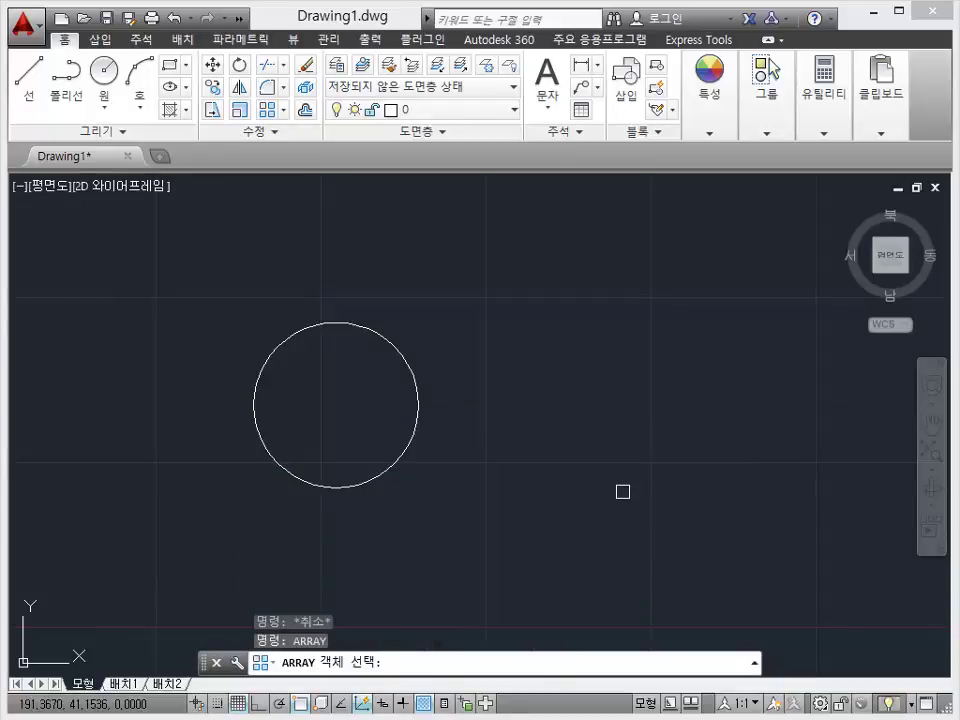
left_click(425, 422)
key("Return")
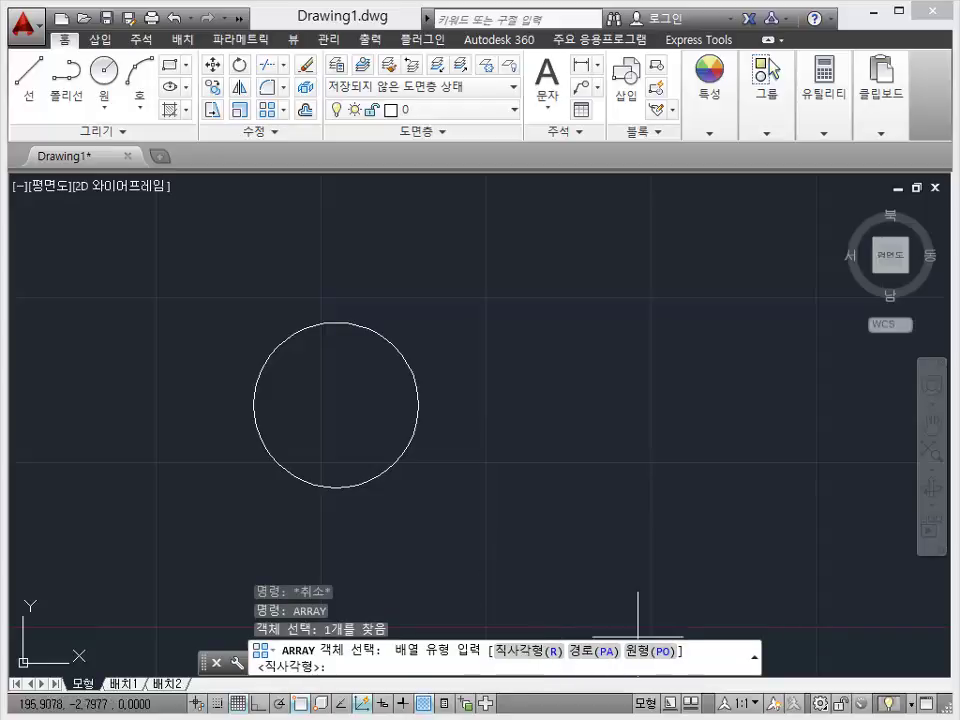
key("Escape")
scroll(468, 375, "down", 5)
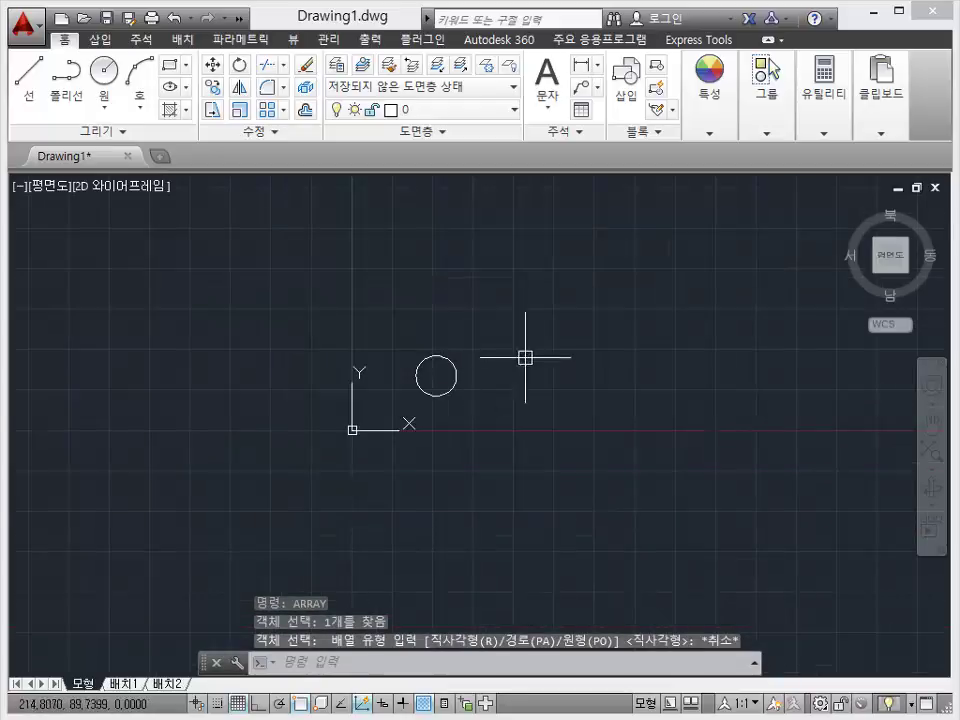
middle_click_drag(525, 356, 450, 386)
scroll(437, 392, "up", 1)
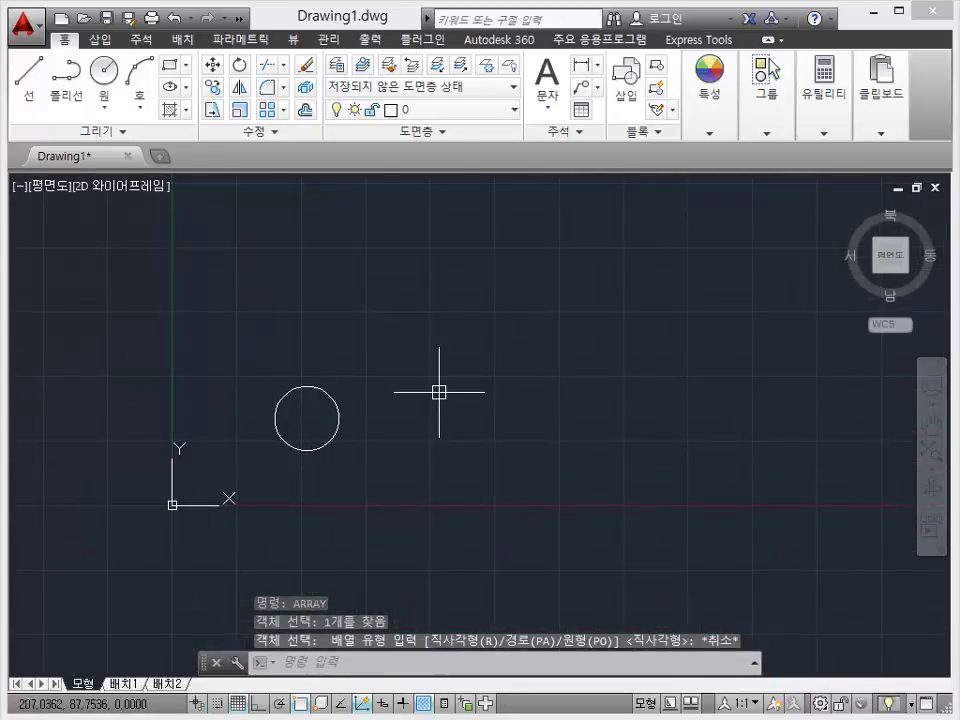
Array the circle into a 4-column by 3-row grid spaced 75, framing it in view.
left_click(267, 109)
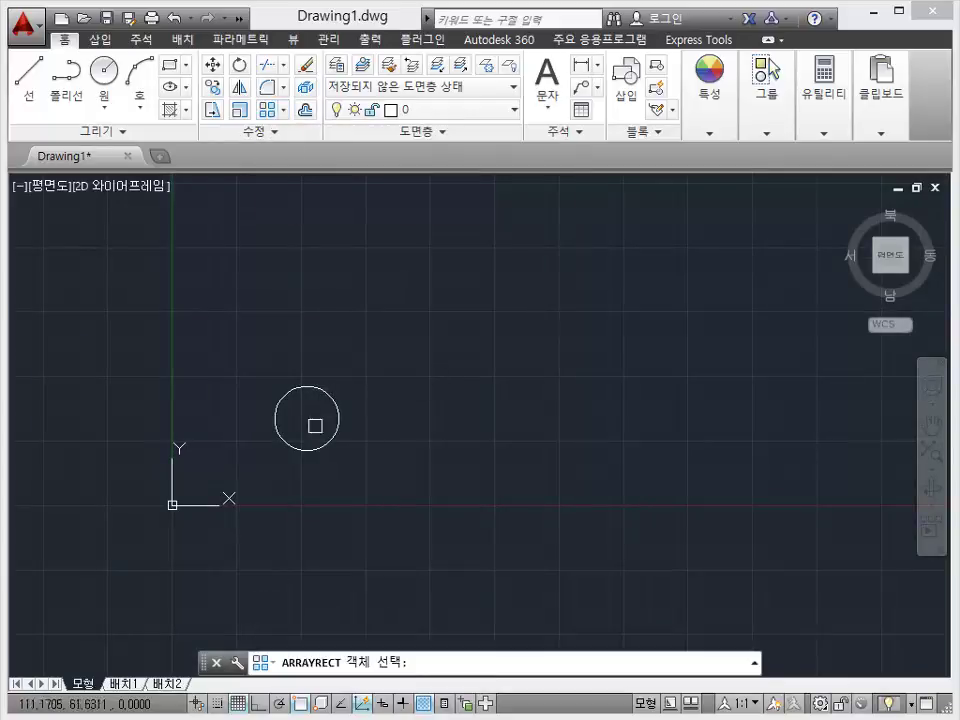
left_click(319, 388)
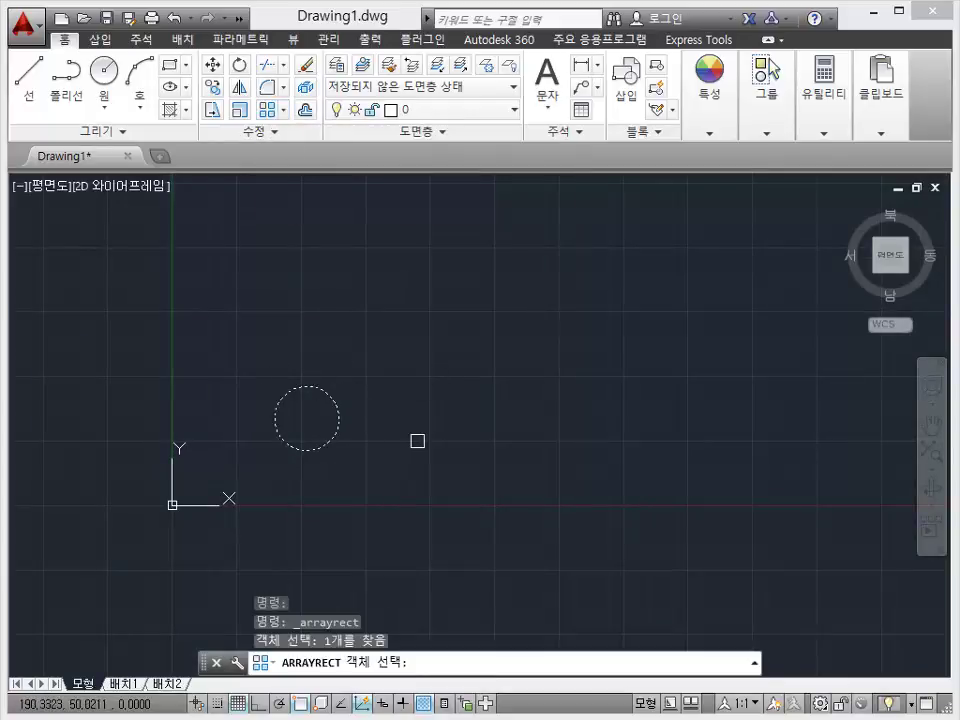
key("Return")
middle_click_drag(510, 288, 510, 405)
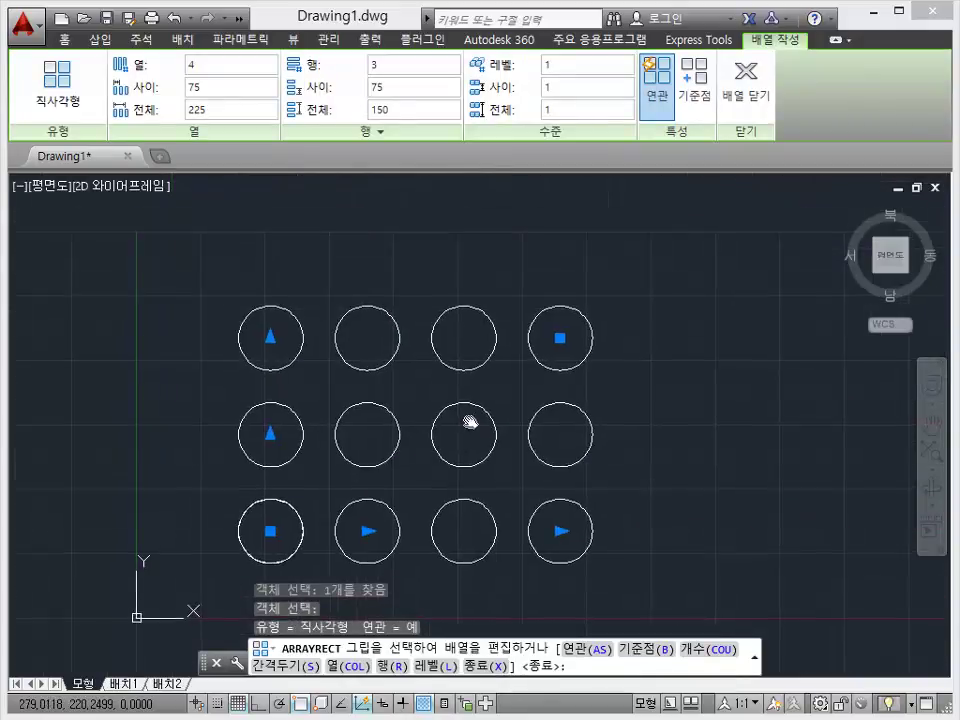
scroll(455, 405, "down", 4)
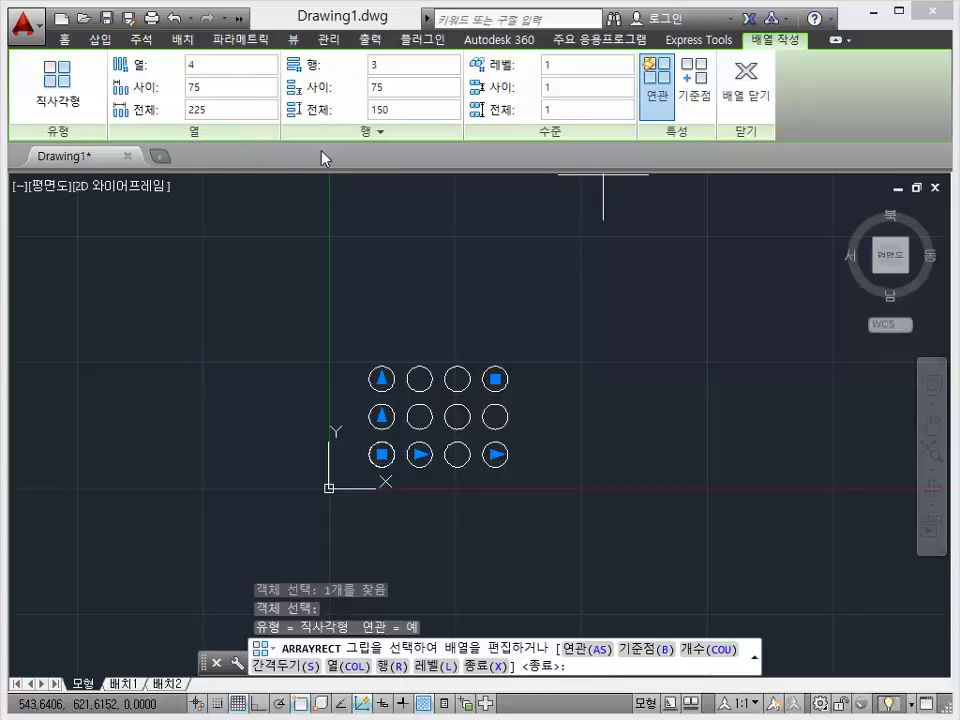
scroll(491, 450, "up", 2)
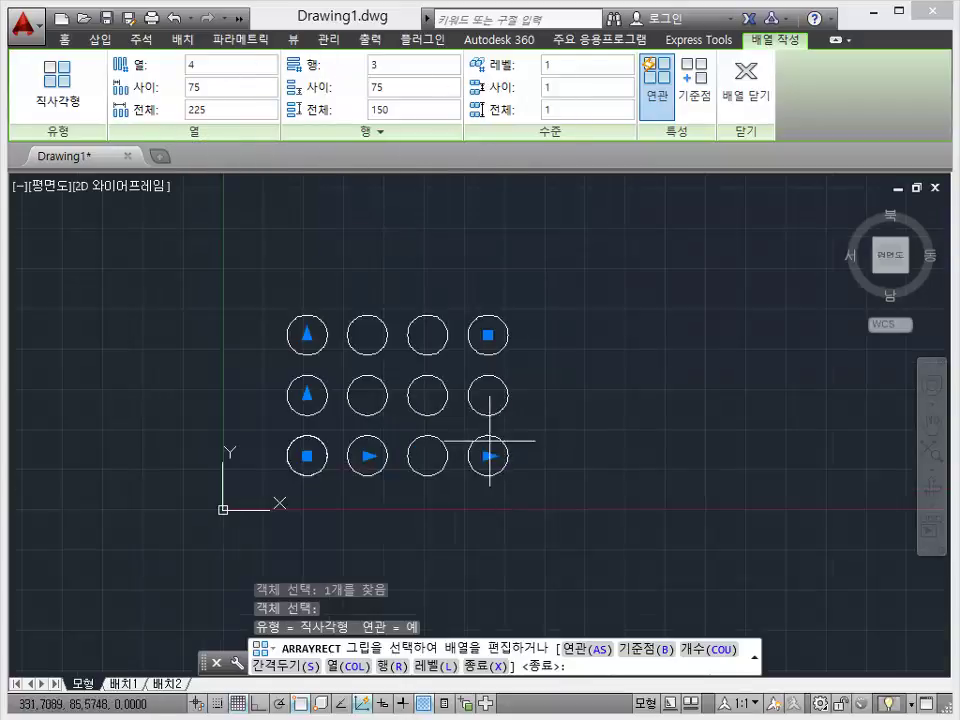
scroll(420, 429, "up", 2)
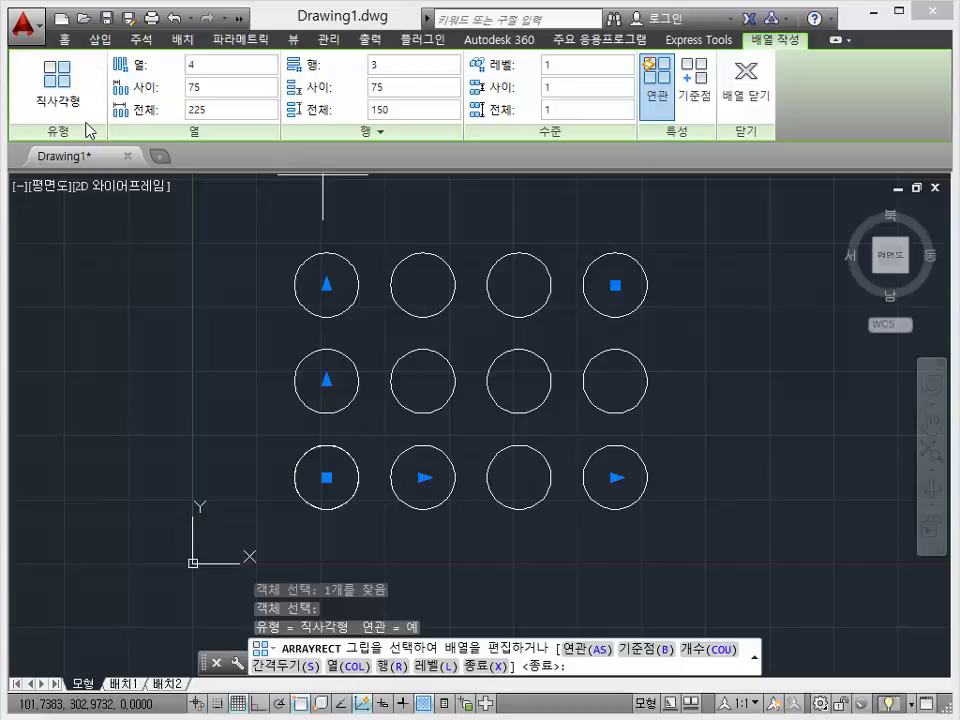
middle_click_drag(332, 214, 260, 234)
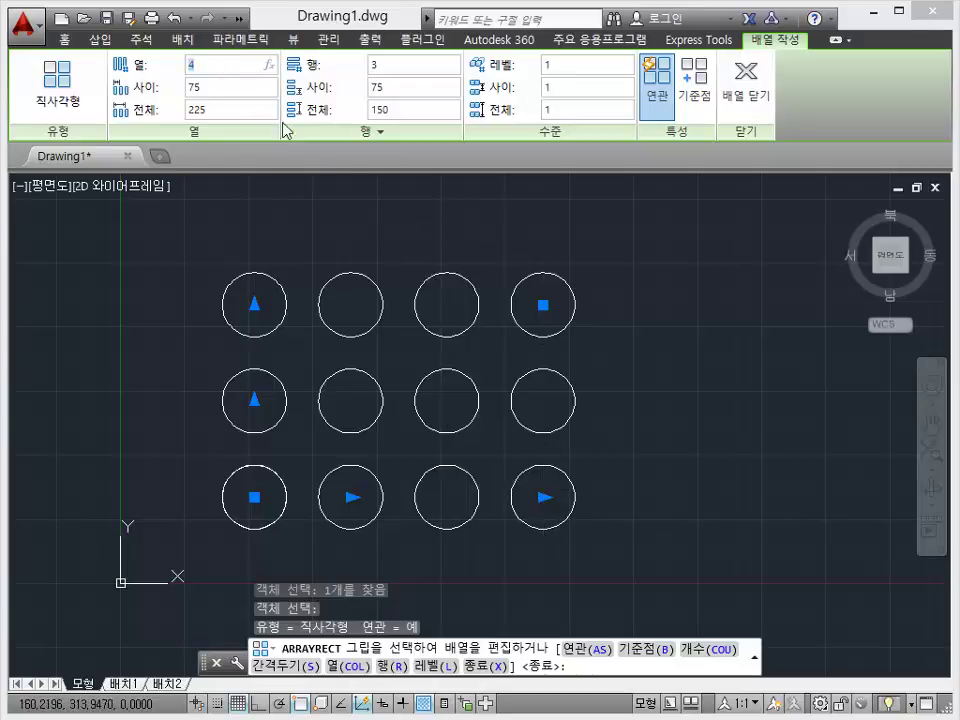
type("5")
Try 5 columns, then settle on 3 columns spaced 100 apart.
key("Return")
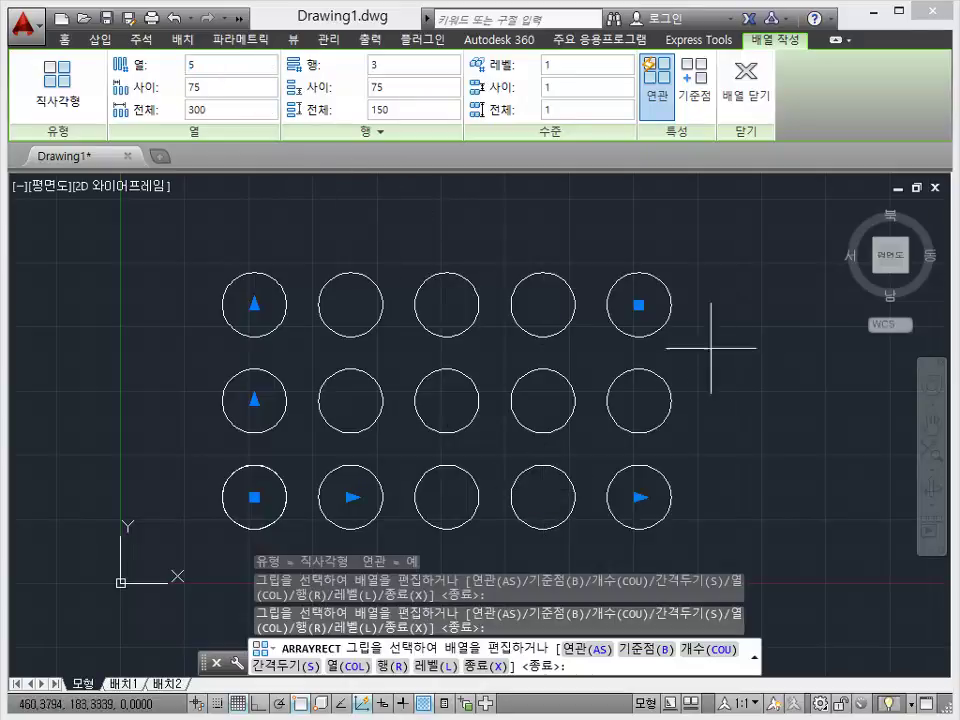
left_click(227, 67)
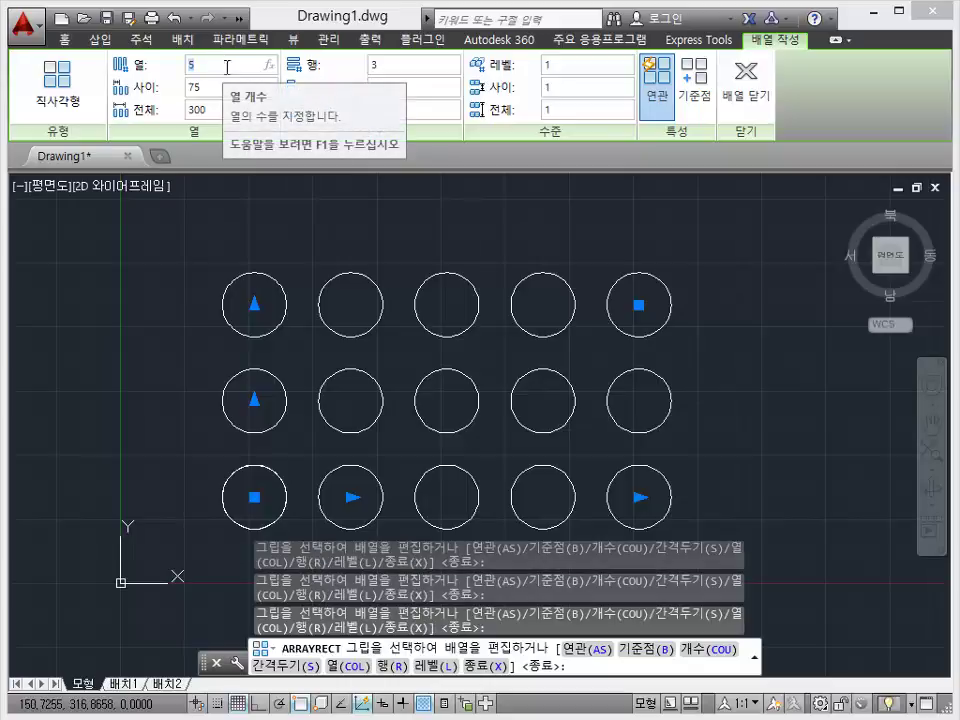
type("3")
key("Return")
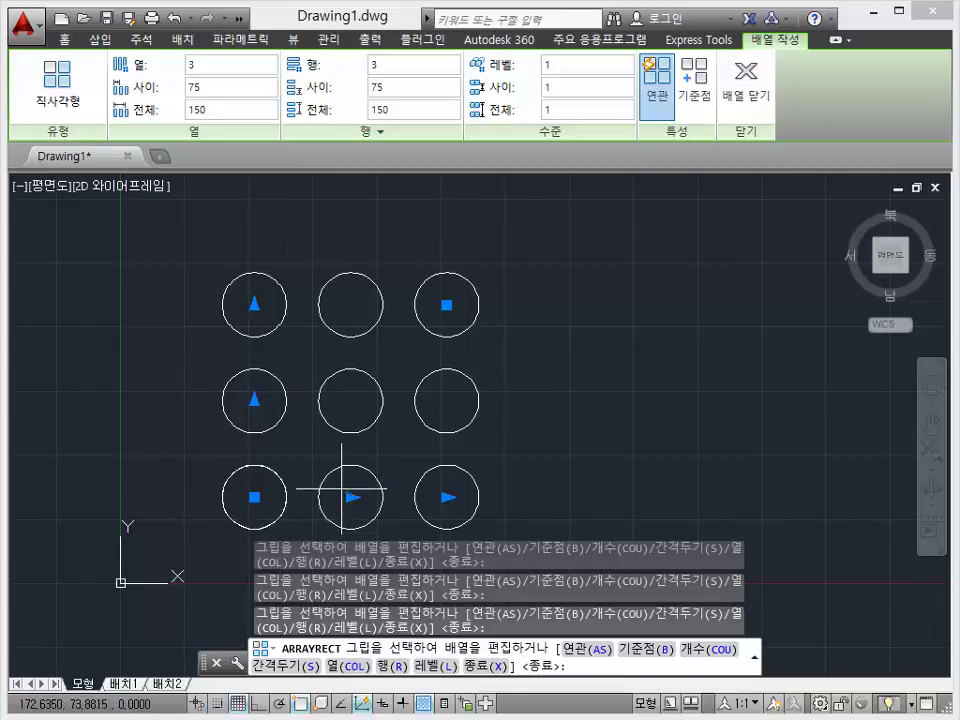
left_click(208, 82)
type("100")
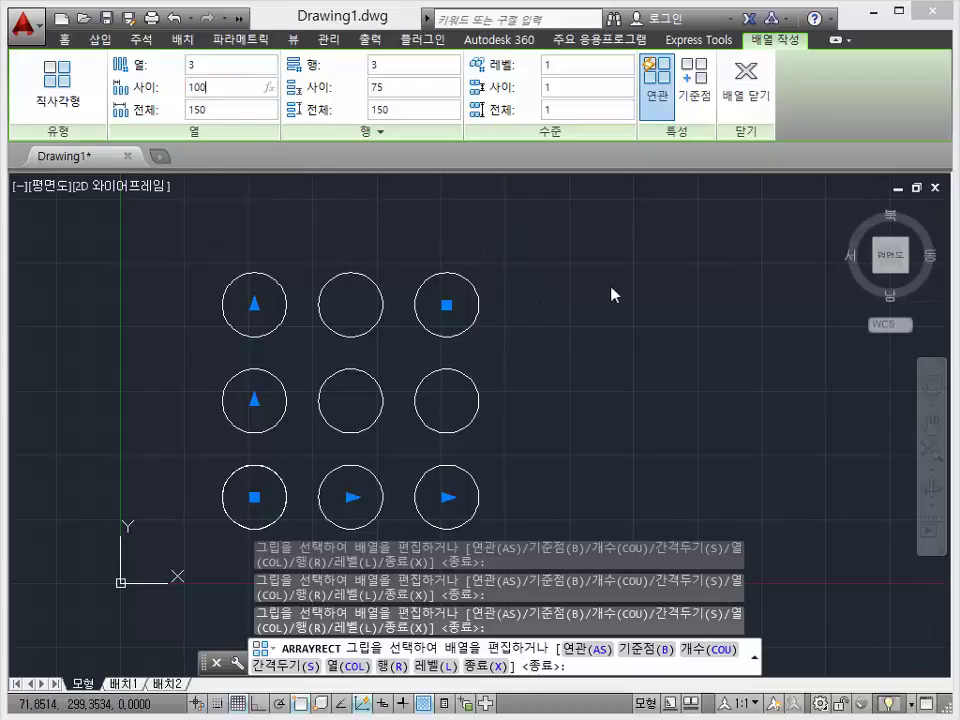
key("Return")
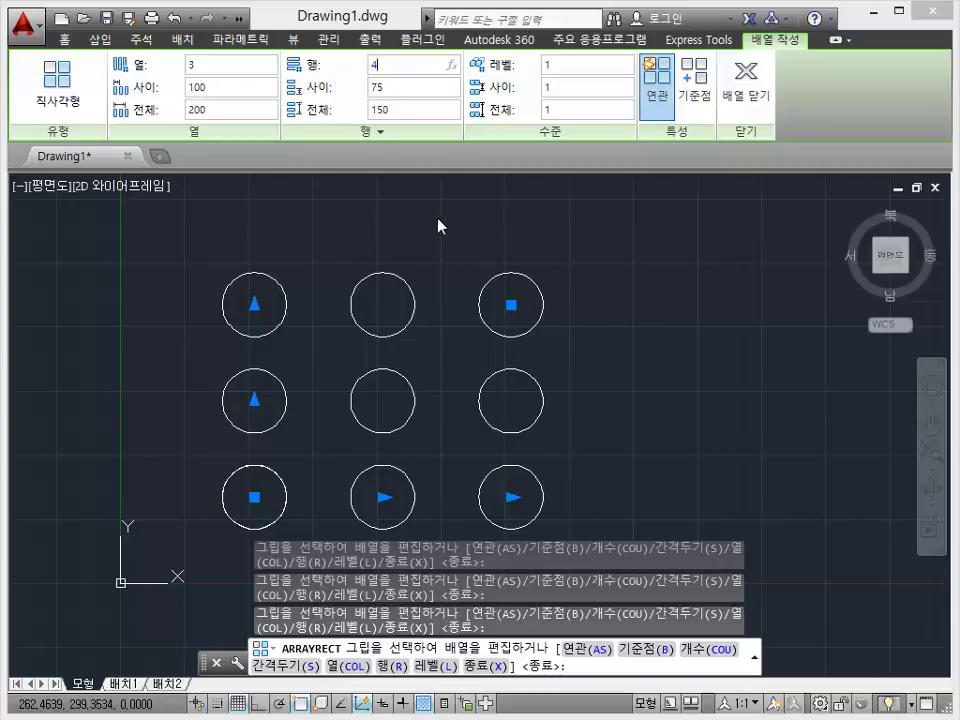
Set the array to 4 rows, trying row spacings of 80 and then 100.
type("4")
key("Return")
scroll(239, 243, "down", 1)
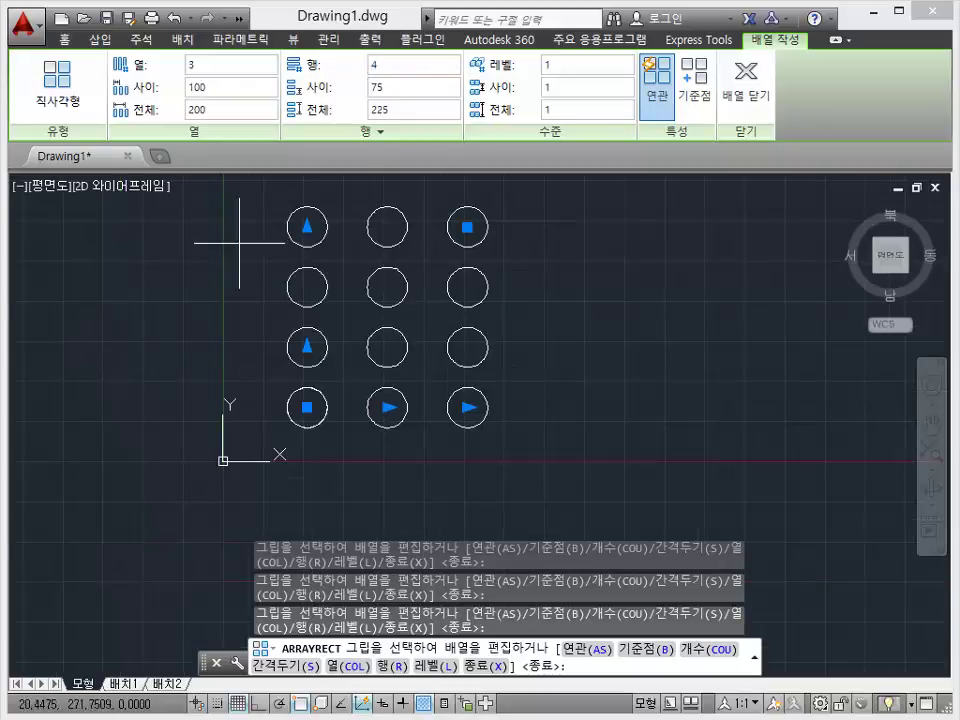
left_click(414, 89)
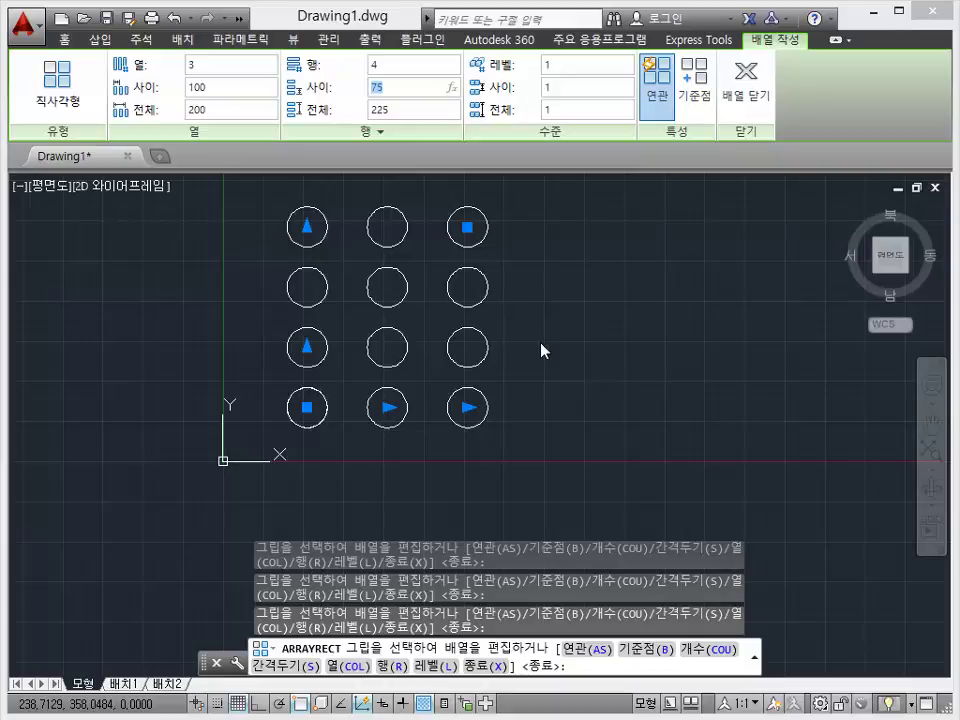
type("80")
key("Return")
left_click(400, 88)
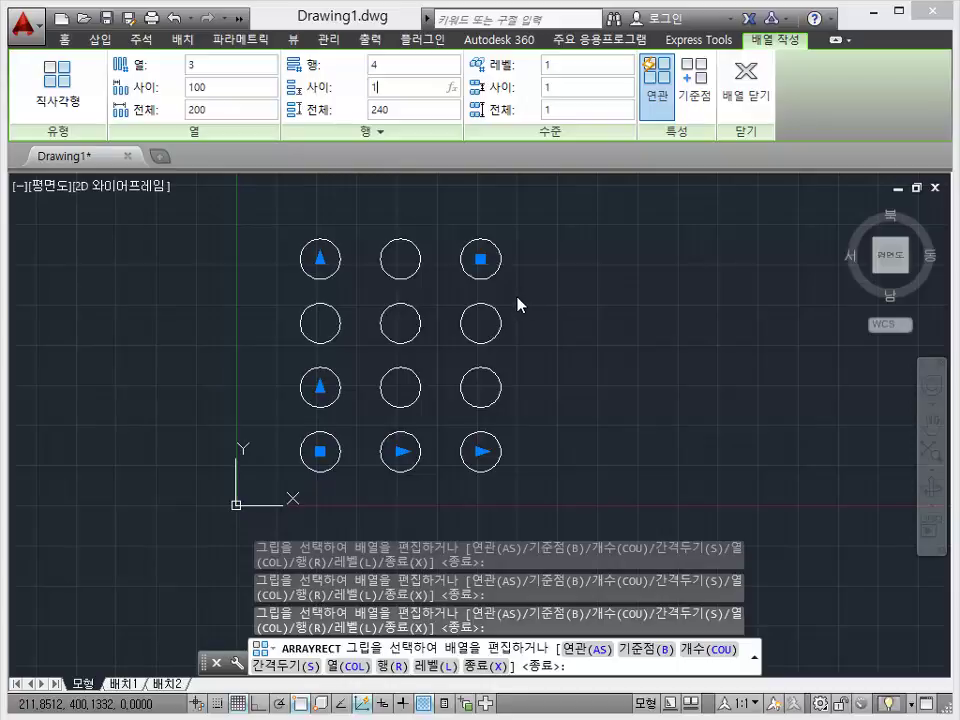
type("00")
key("Return")
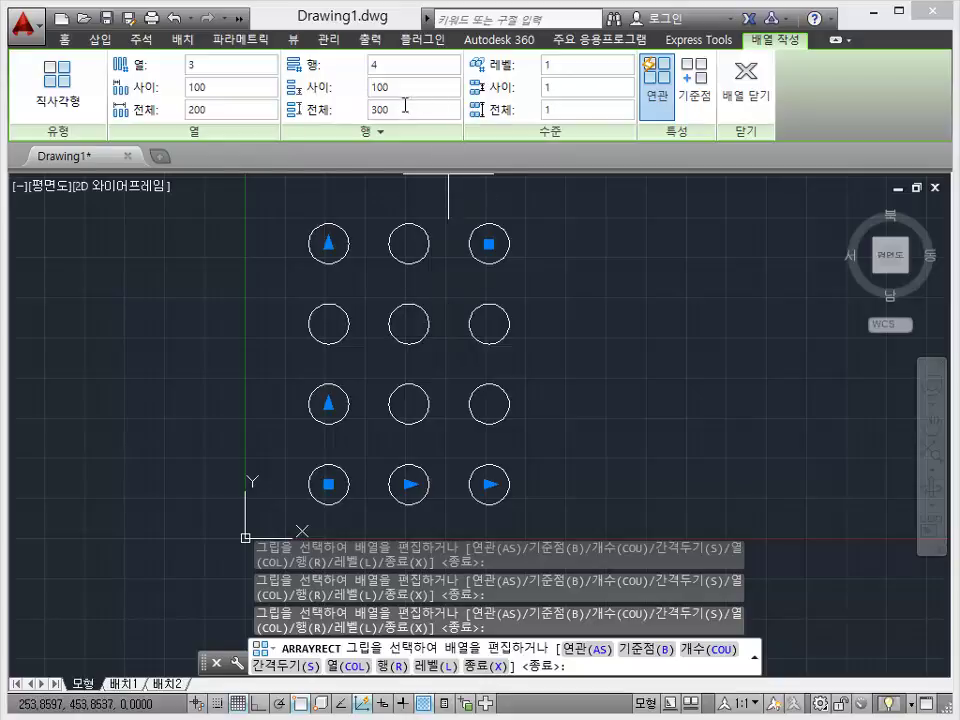
Set the total row height to 500, making rows 166.6667 apart.
left_click(414, 109)
type("500")
key("Return")
scroll(500, 300, "down", 2)
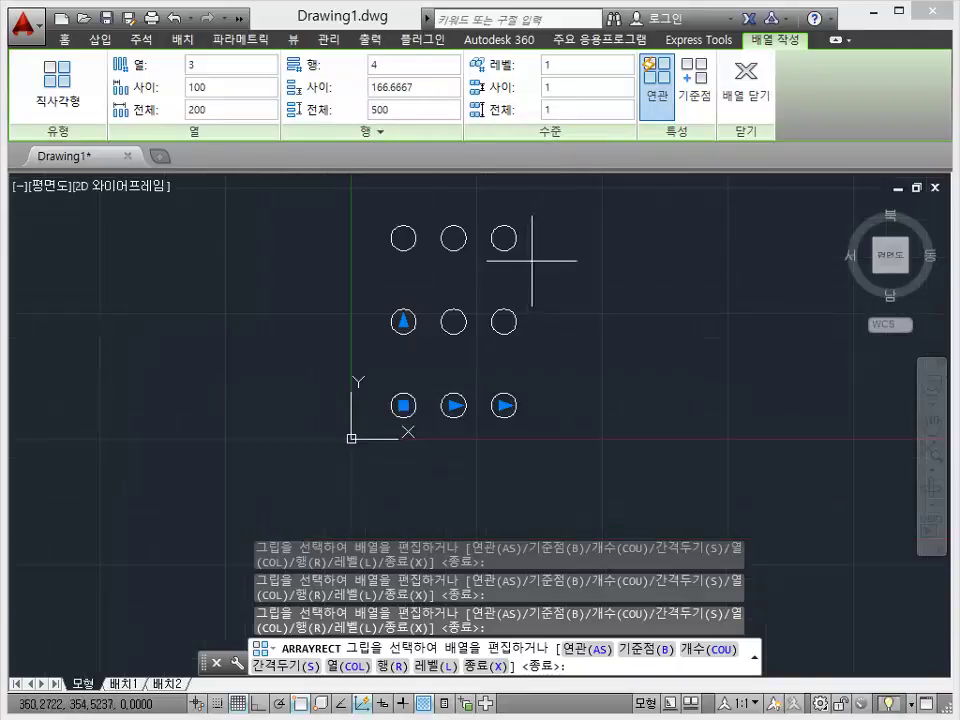
scroll(490, 320, "down", 2)
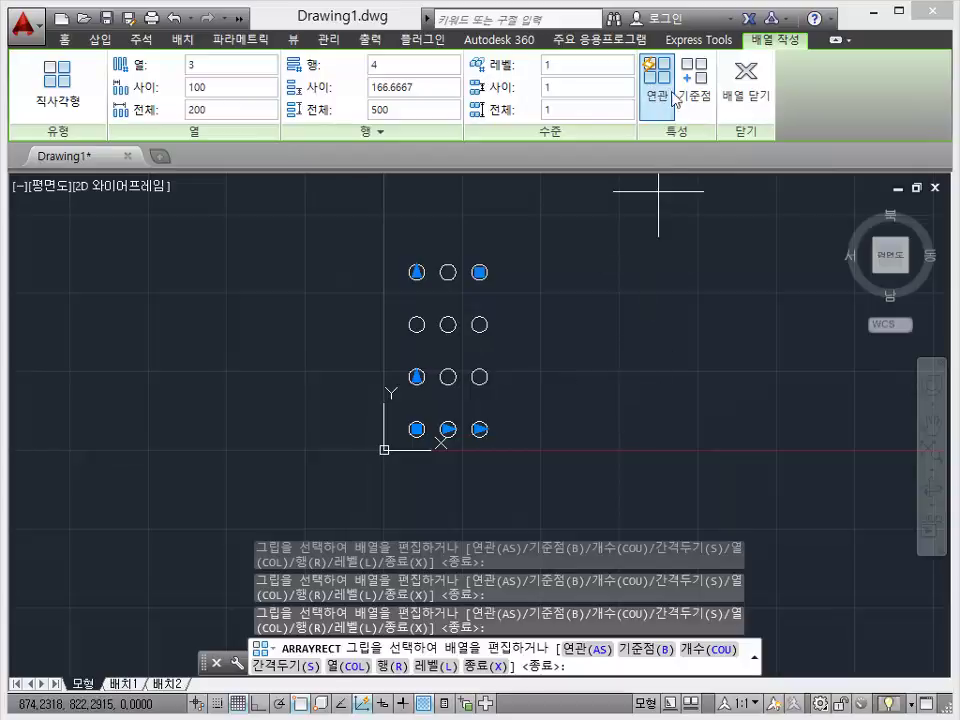
Turn off Associative and close the array editor.
left_click(672, 96)
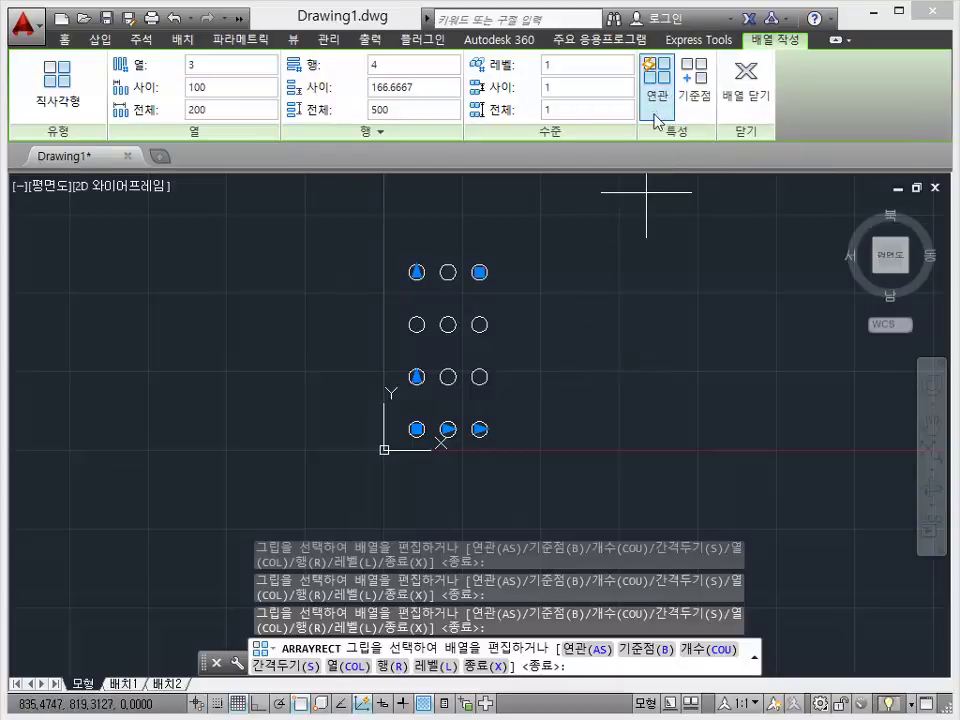
left_click(754, 112)
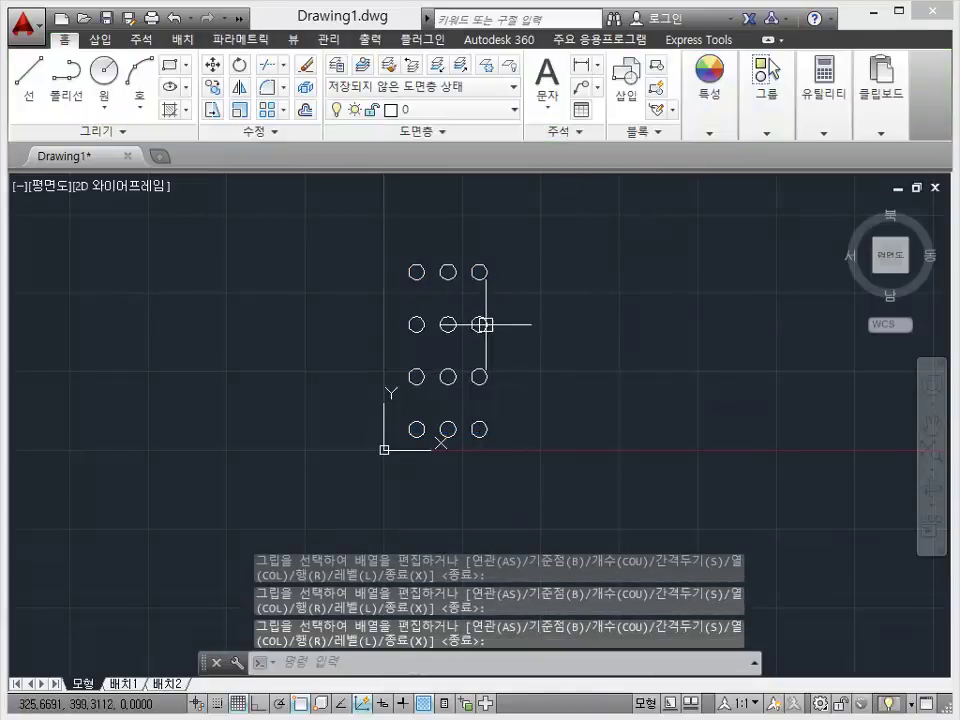
scroll(485, 324, "up", 2)
scroll(490, 293, "up", 2)
scroll(490, 302, "down", 2)
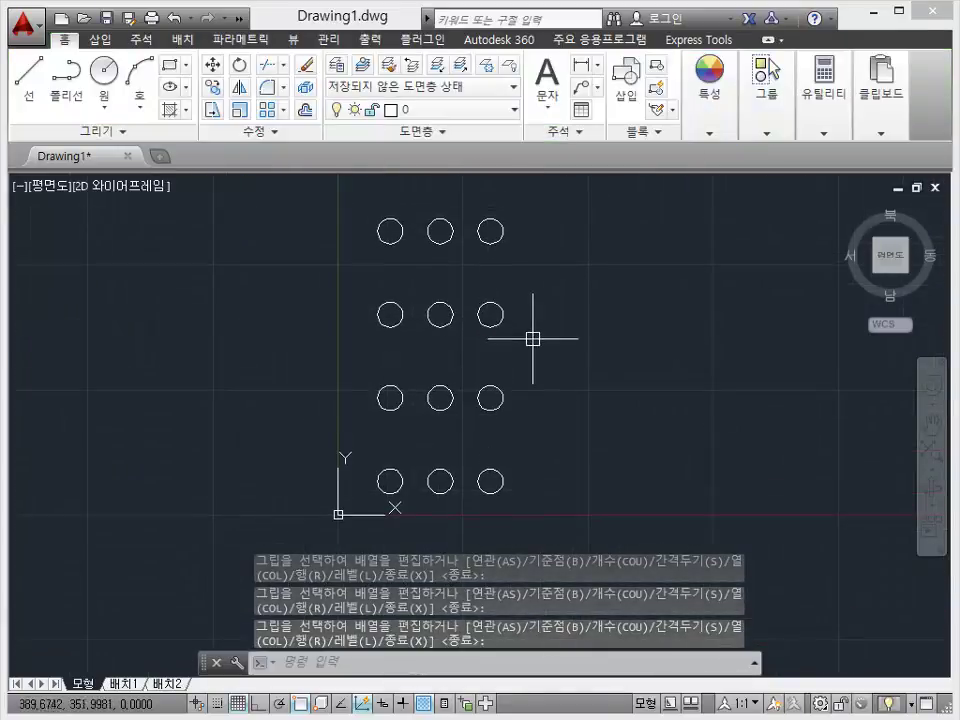
key("Escape")
Select the nine circles in the grid's lower three rows one by one.
left_click(500, 322)
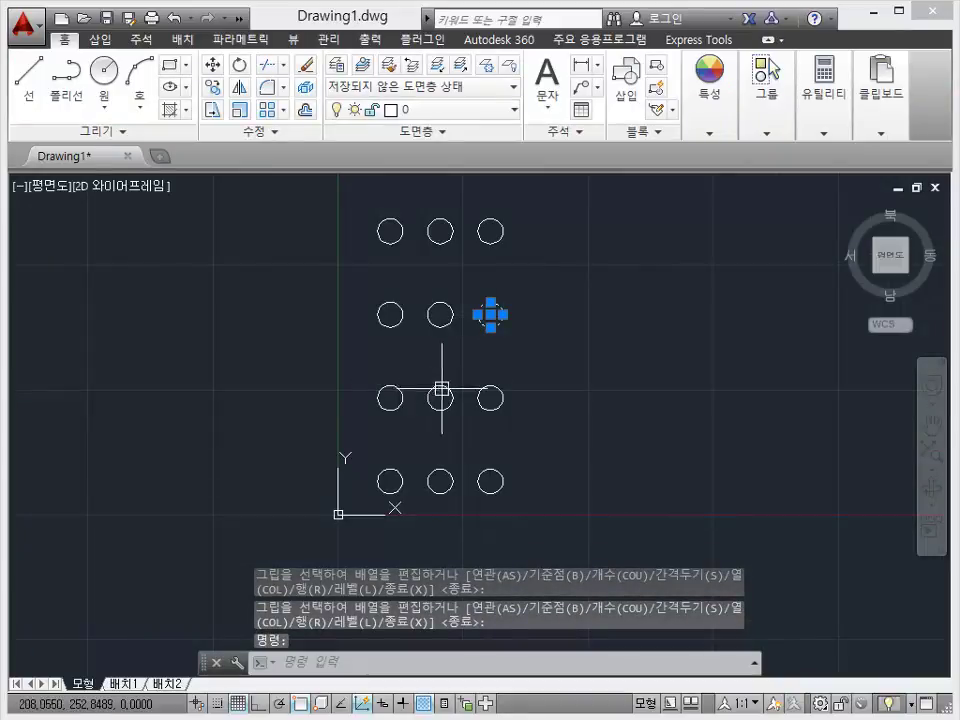
left_click(441, 389)
left_click(502, 397)
left_click(502, 481)
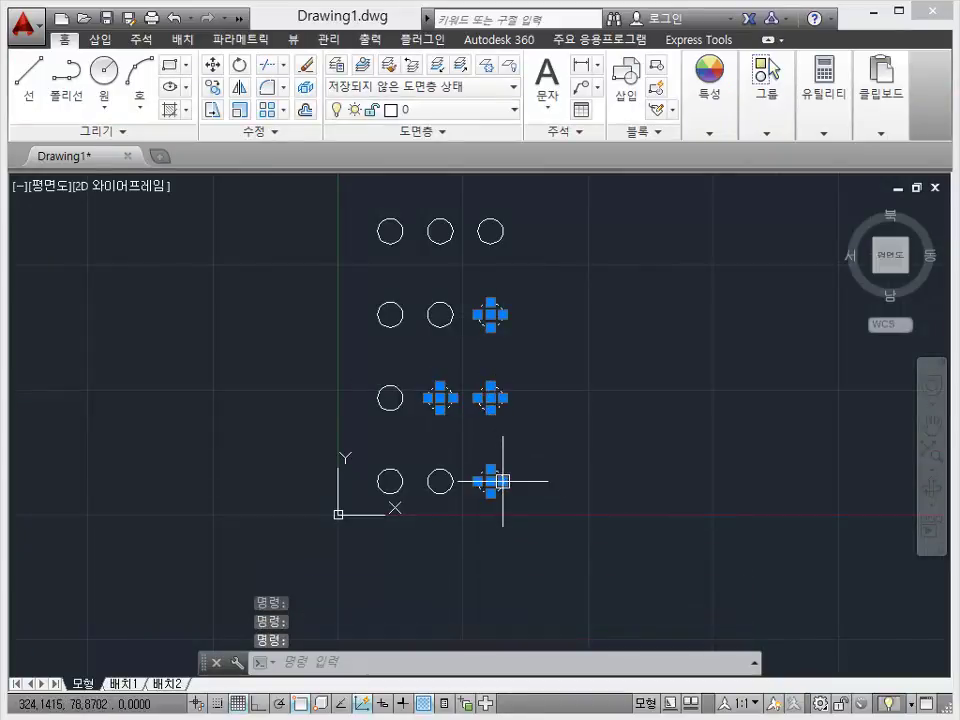
left_click(438, 489)
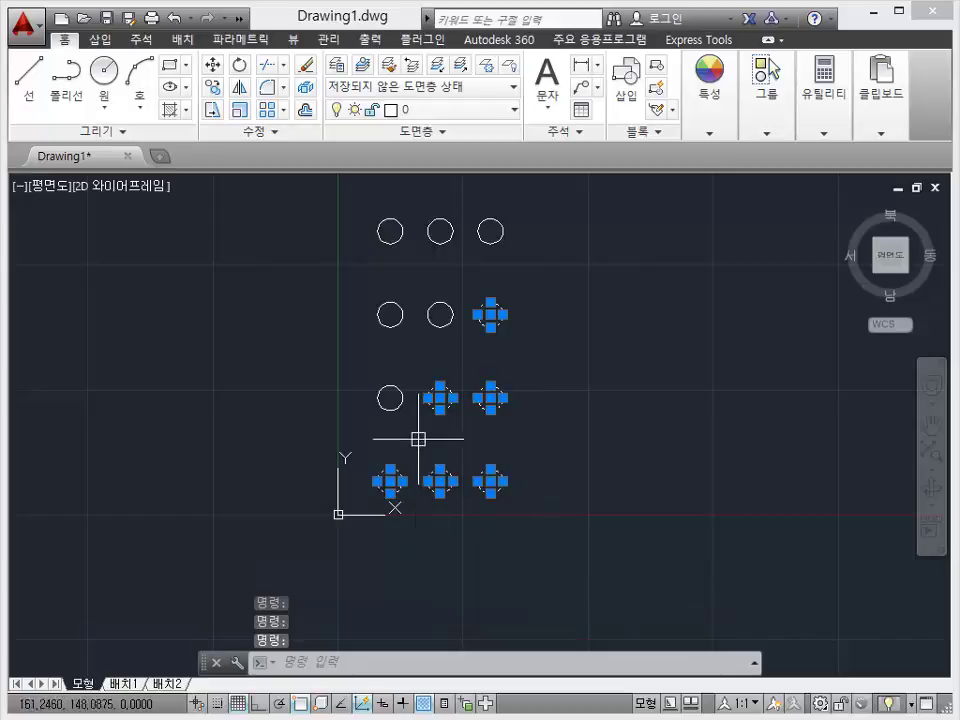
left_click(418, 439)
left_click(388, 392)
left_click(377, 321)
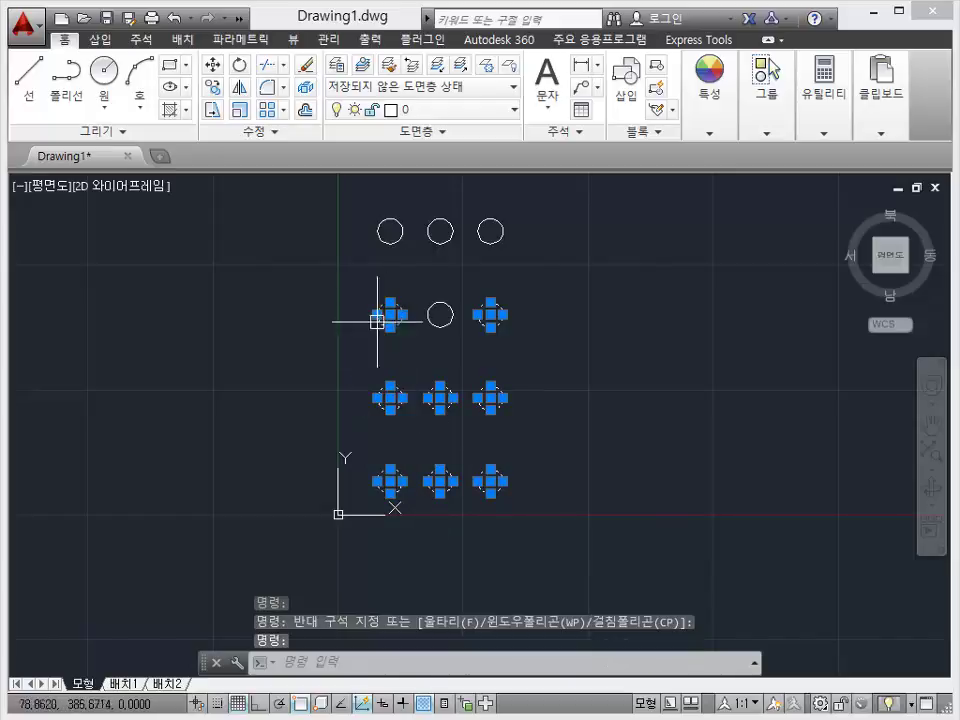
left_click(452, 322)
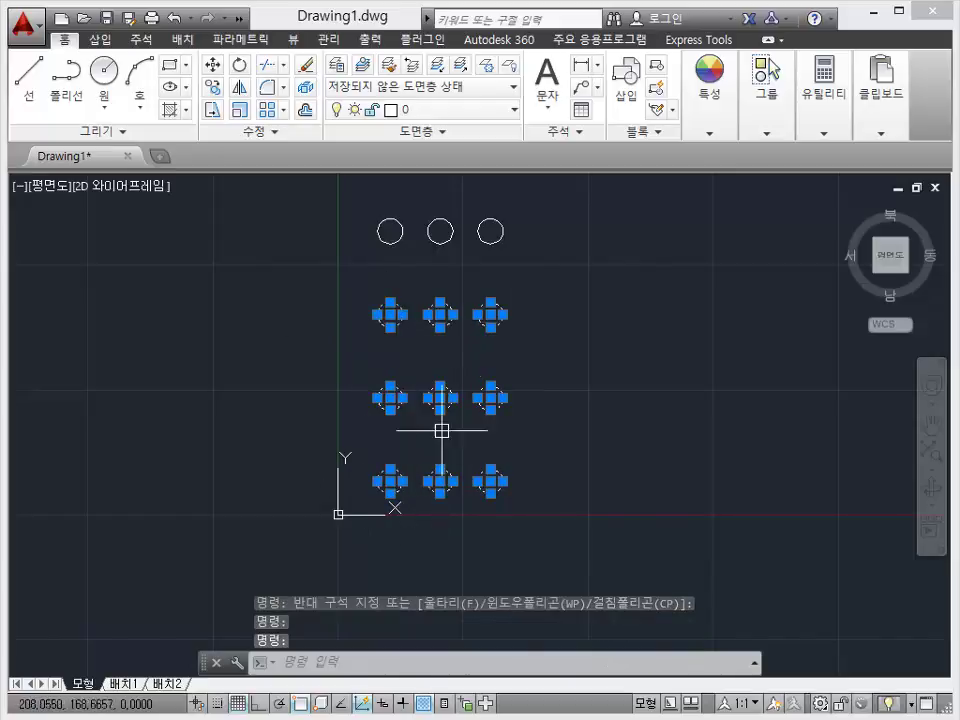
Window-select the top row of circles, then clear the selection.
left_click(350, 210)
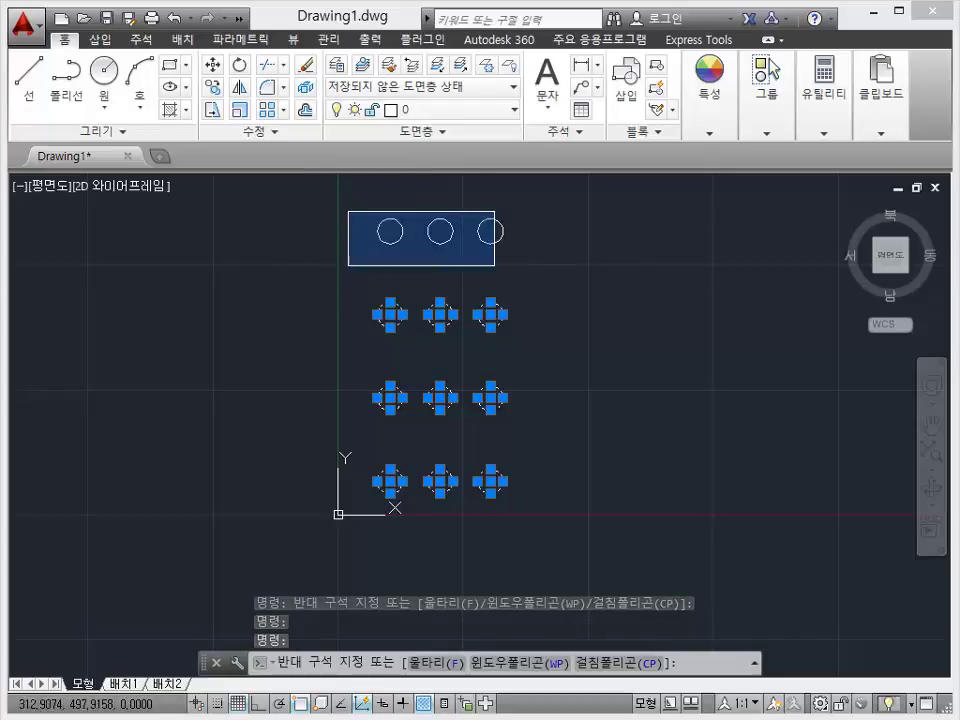
left_click(500, 266)
key("Escape")
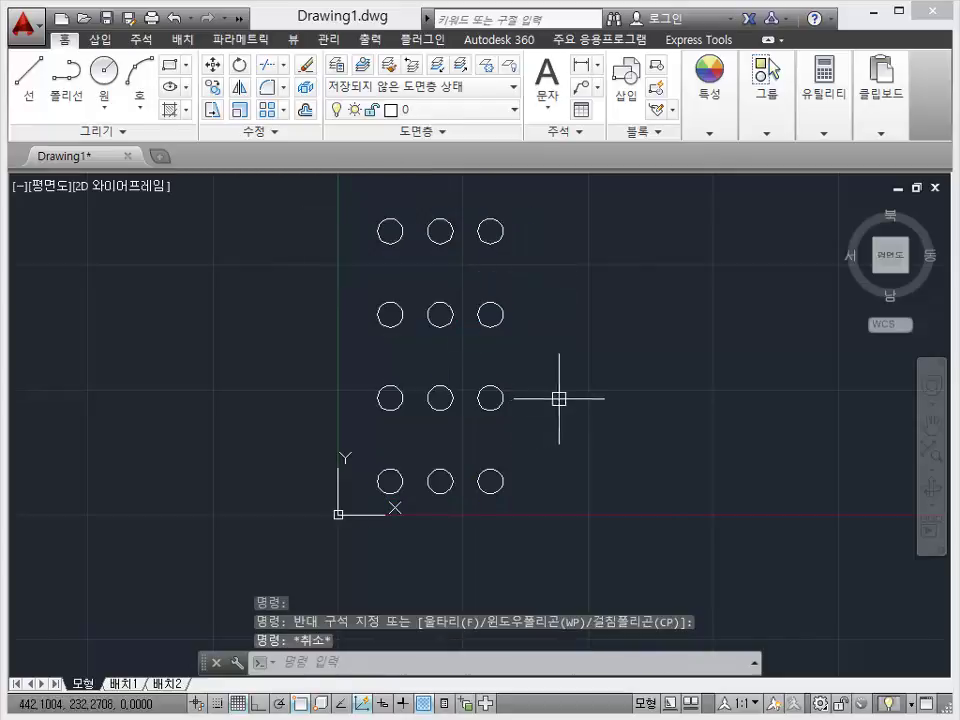
key("Escape")
Copy the bottom-right circle straight to the right with Ortho on, then select the copy.
left_click(500, 482)
type("co")
key("Return")
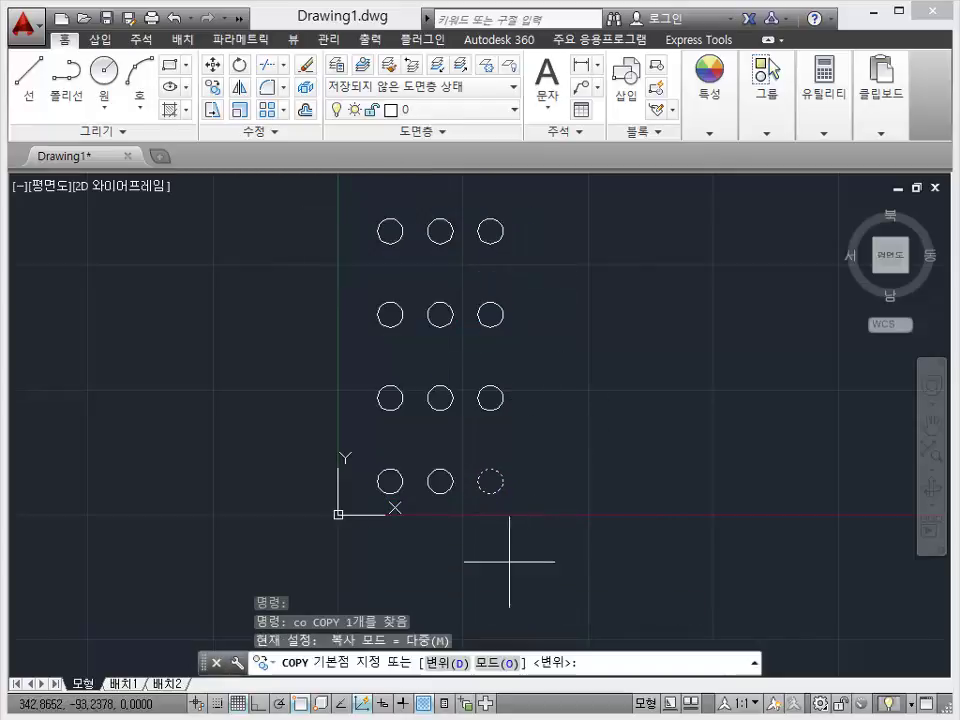
left_click(499, 538)
key("F8")
left_click(589, 561)
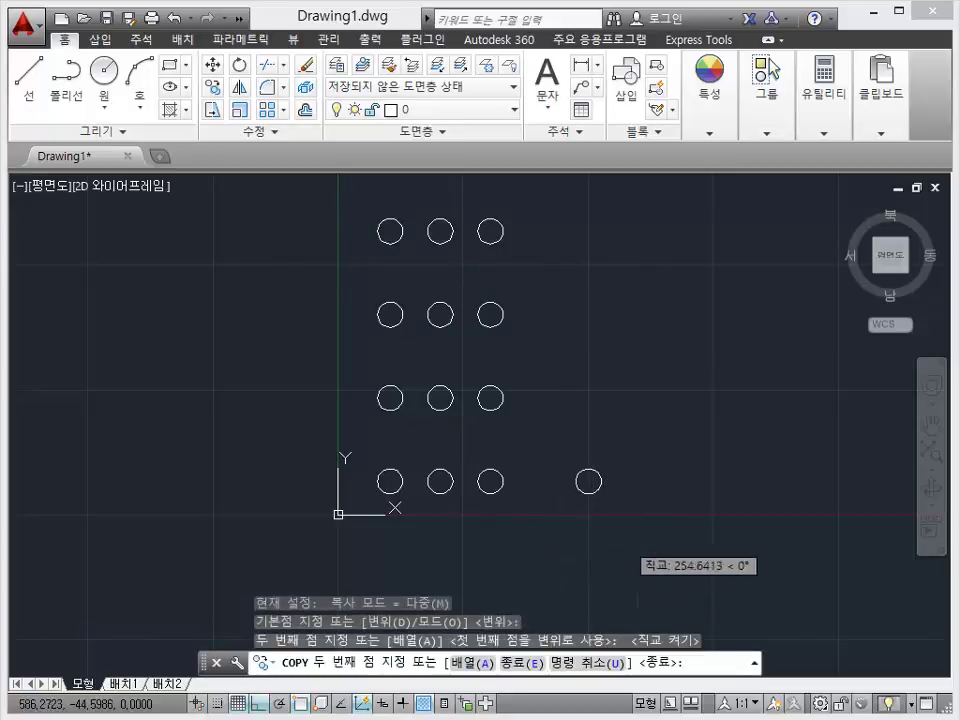
key("Escape")
middle_click_drag(630, 561, 546, 549)
left_click(527, 520)
left_click(478, 490)
Array the copied circle into 3 columns and 4 rows, row total 400, column total 300.
left_click(268, 108)
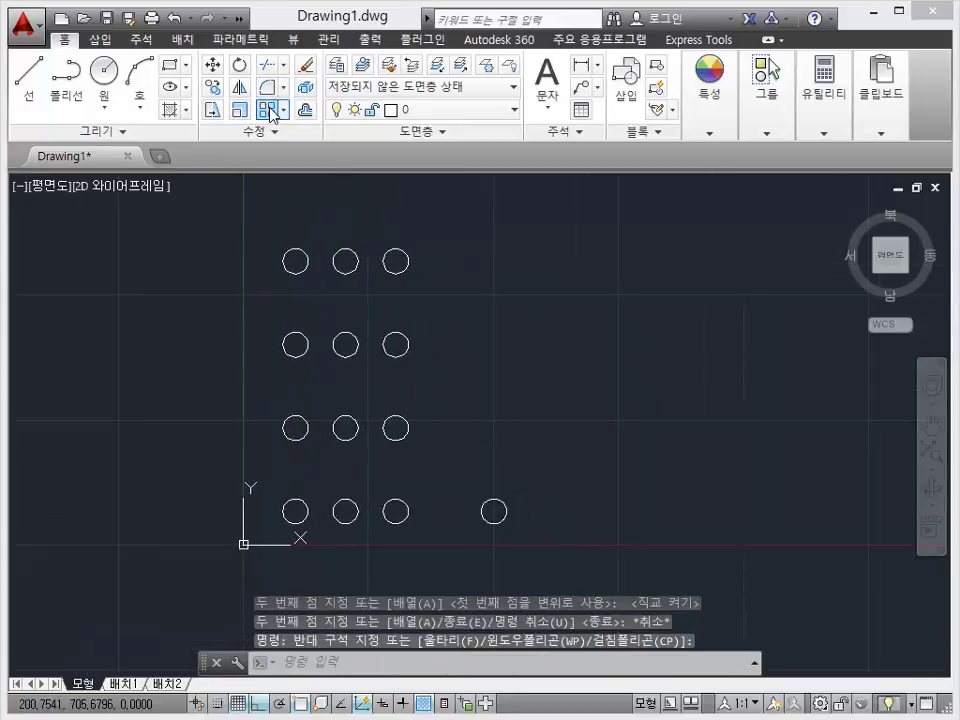
middle_click_drag(537, 371, 484, 374)
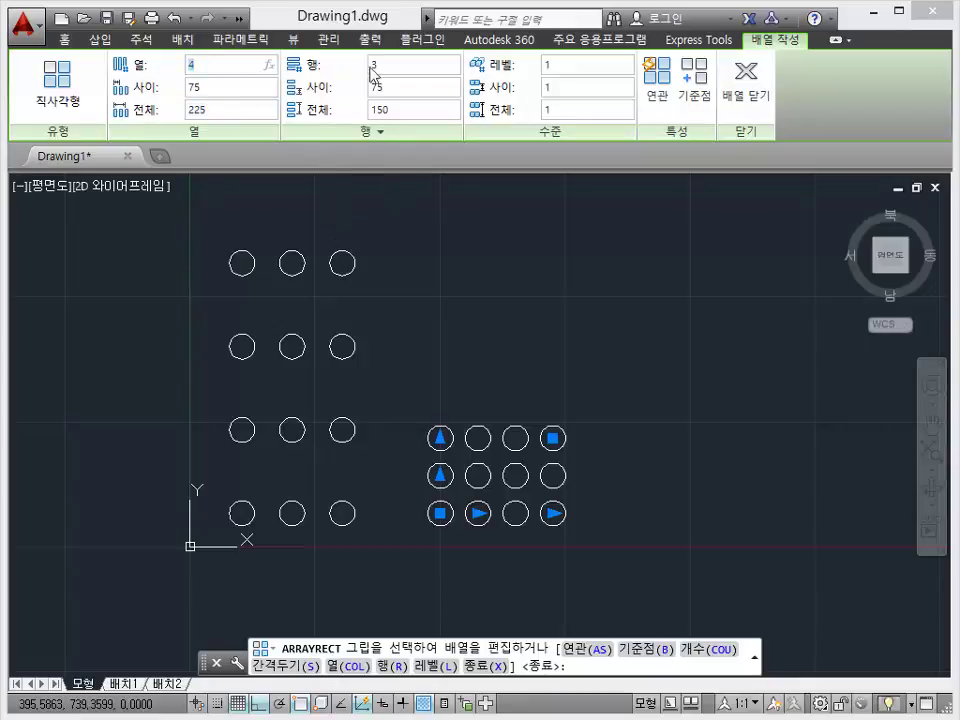
type("4")
key("Return")
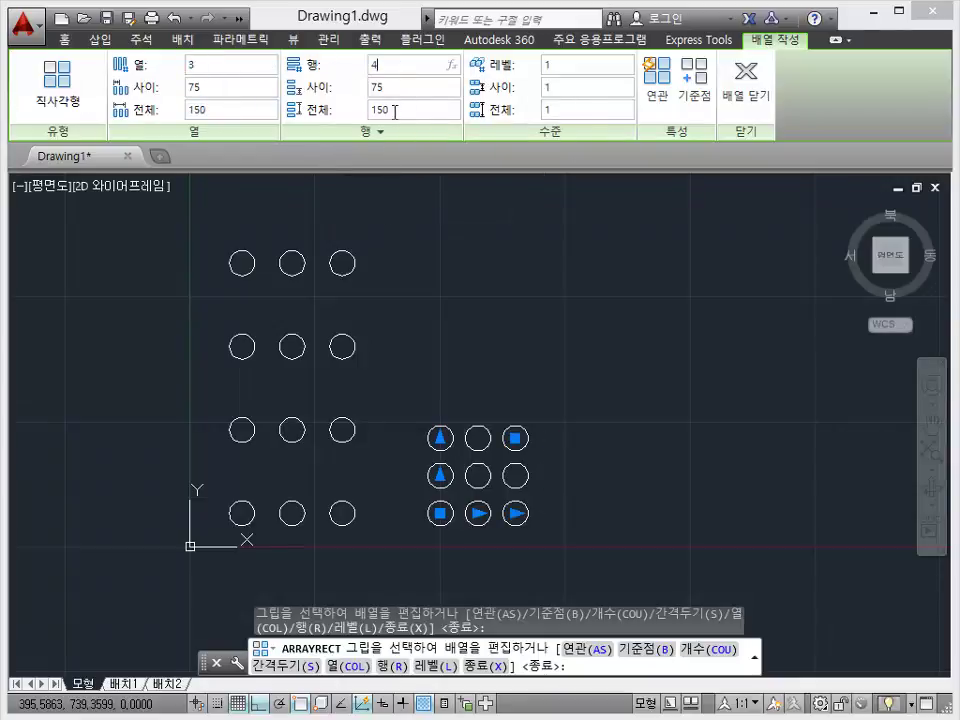
key("Return")
type("00")
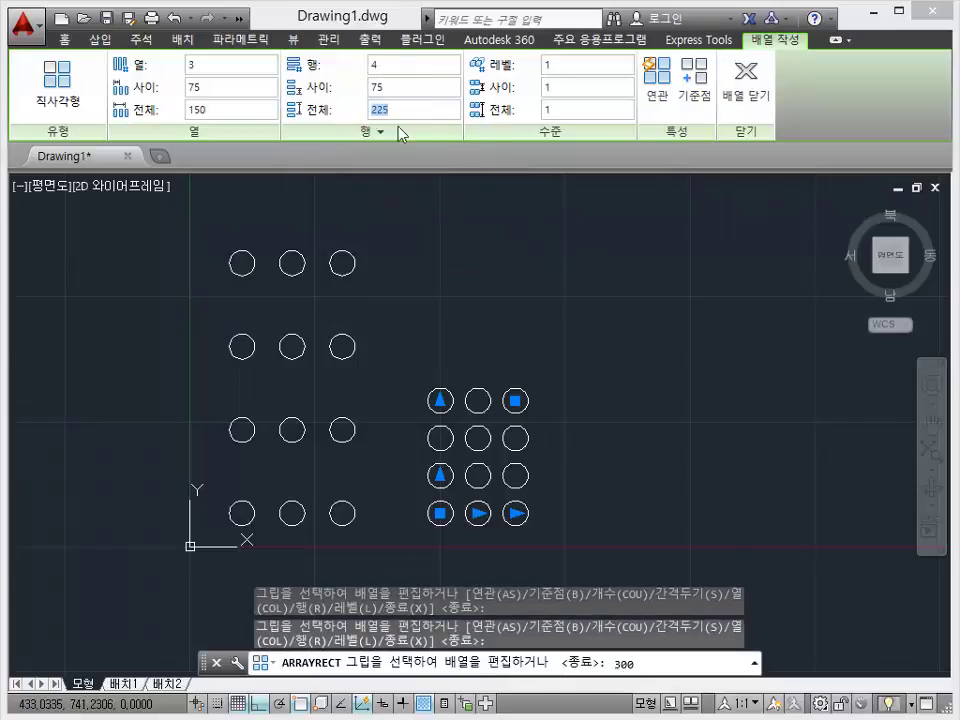
key("Return")
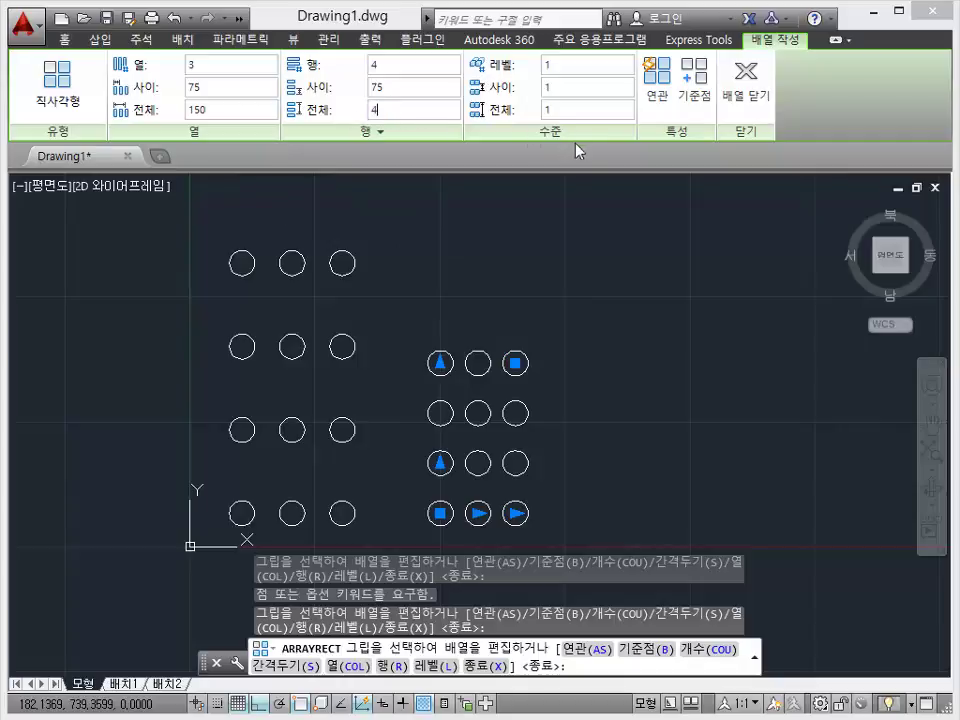
key("Return")
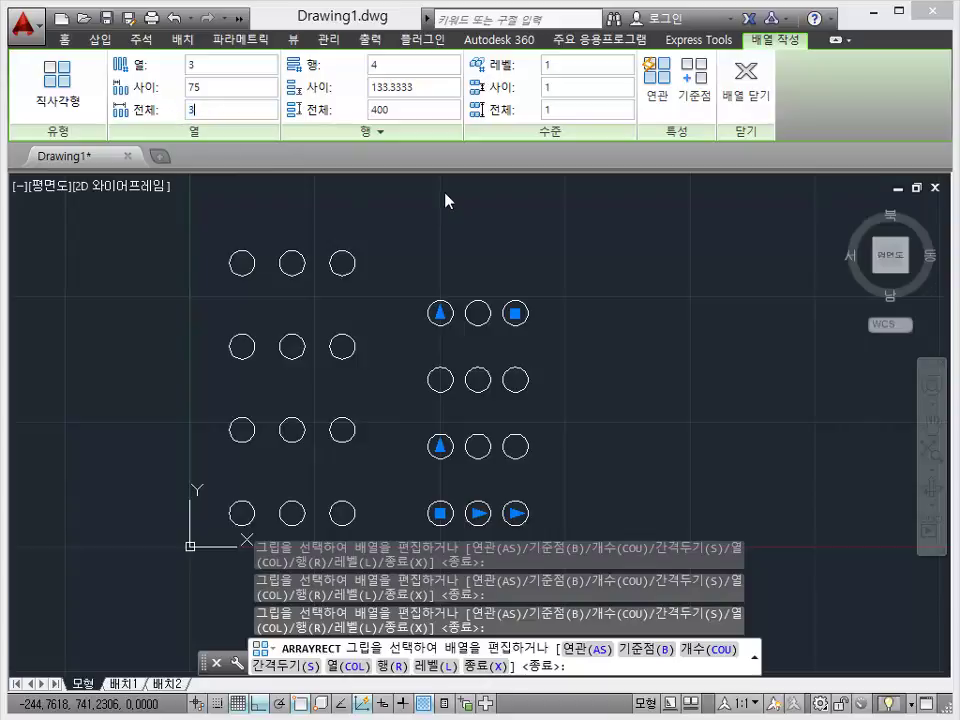
type("0")
key("Return")
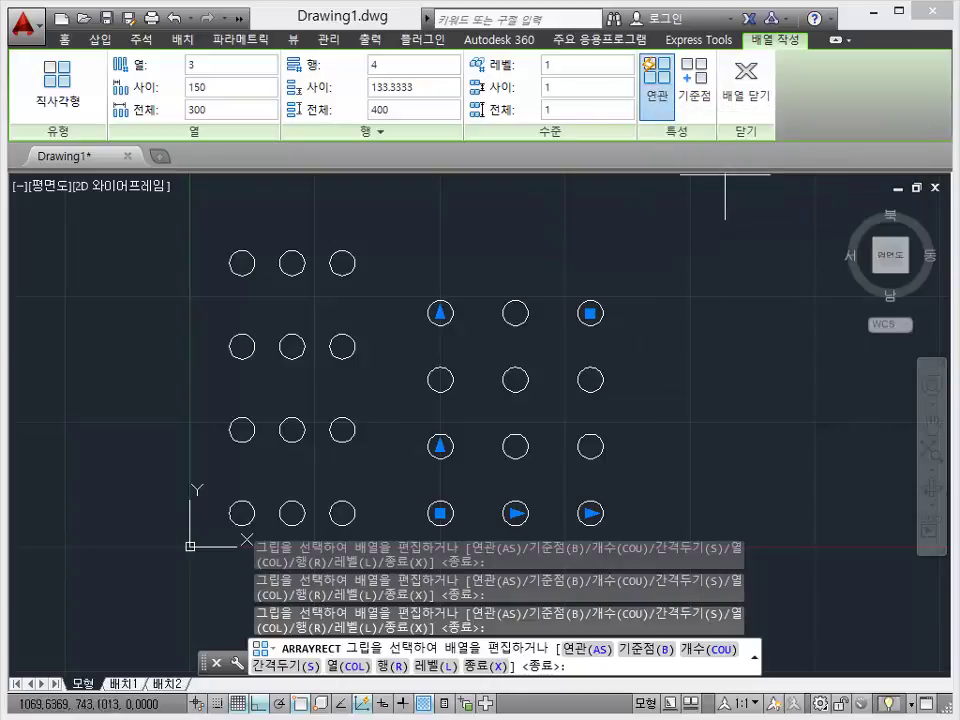
Close the new array's editor and reselect the right-hand array to edit it.
left_click(771, 86)
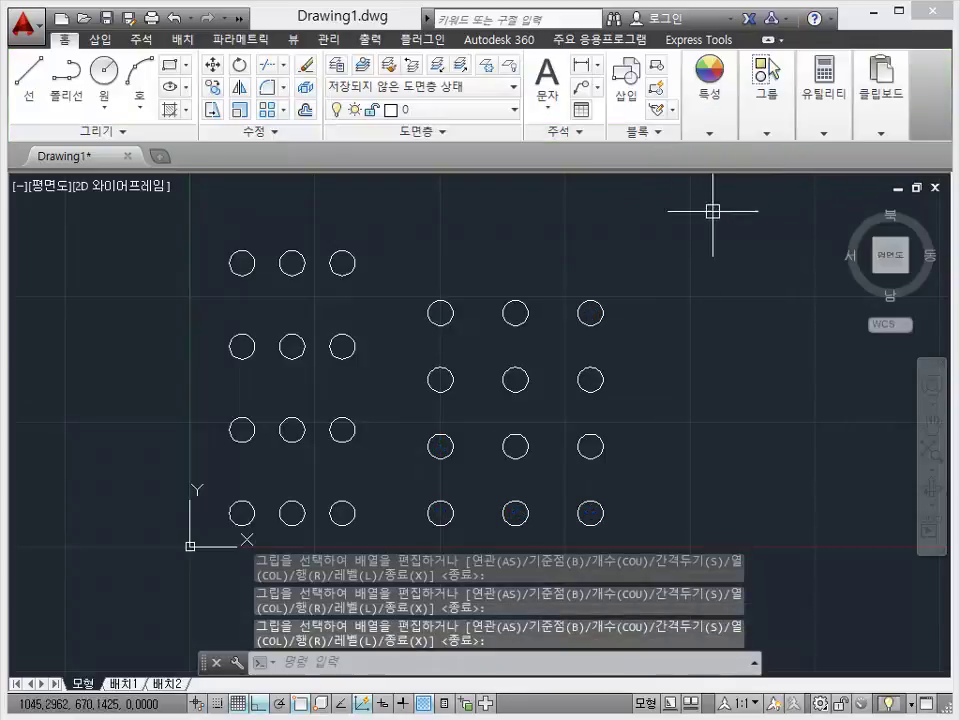
middle_click_drag(670, 400, 669, 390)
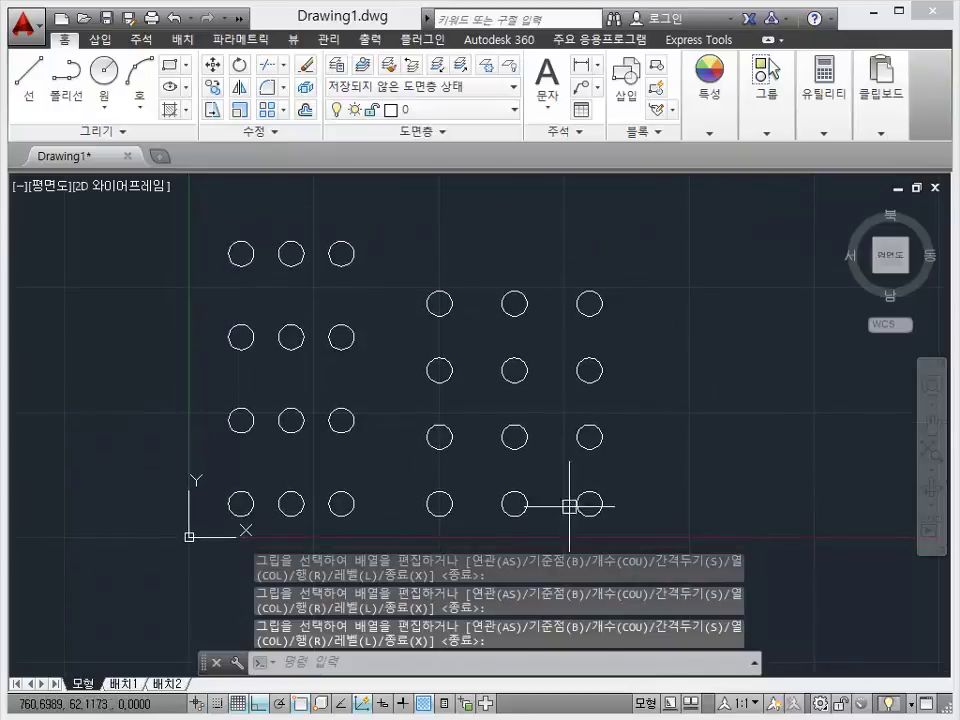
left_click(521, 313)
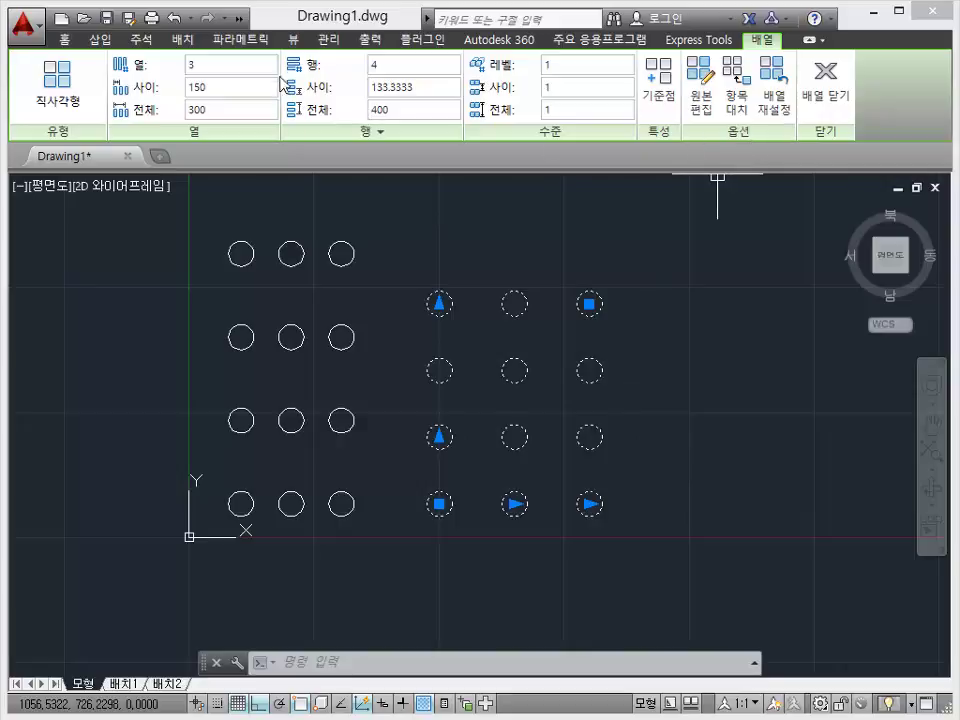
Try 7 columns and 2 rows, then settle on 4 columns by 5 rows and close editing.
left_click(405, 258)
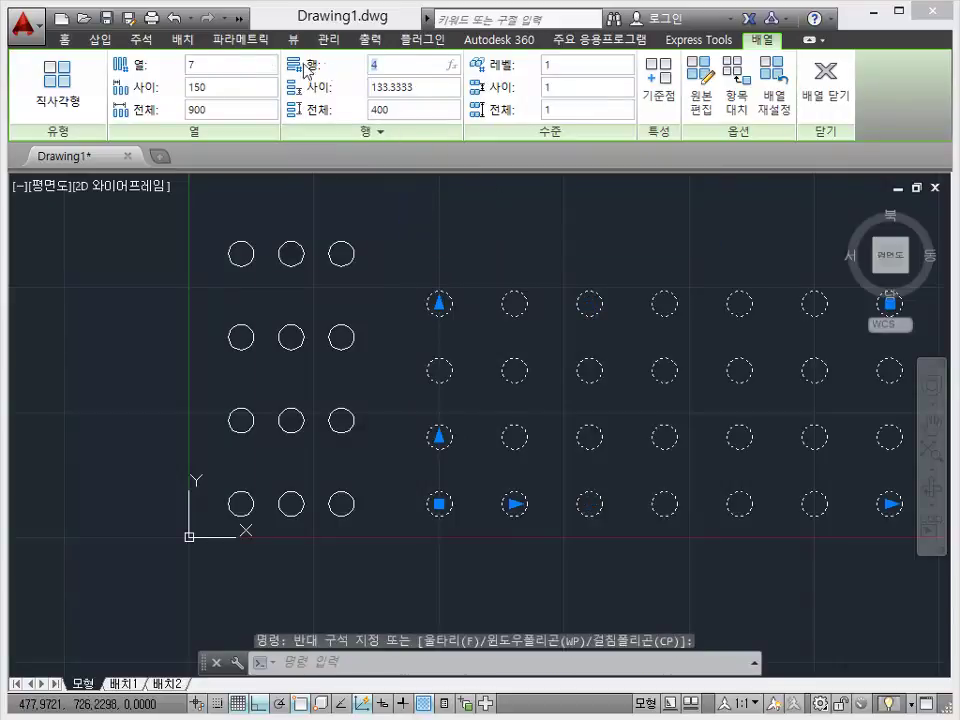
type("2")
key("Return")
scroll(536, 216, "down", 4)
scroll(578, 238, "up", 2)
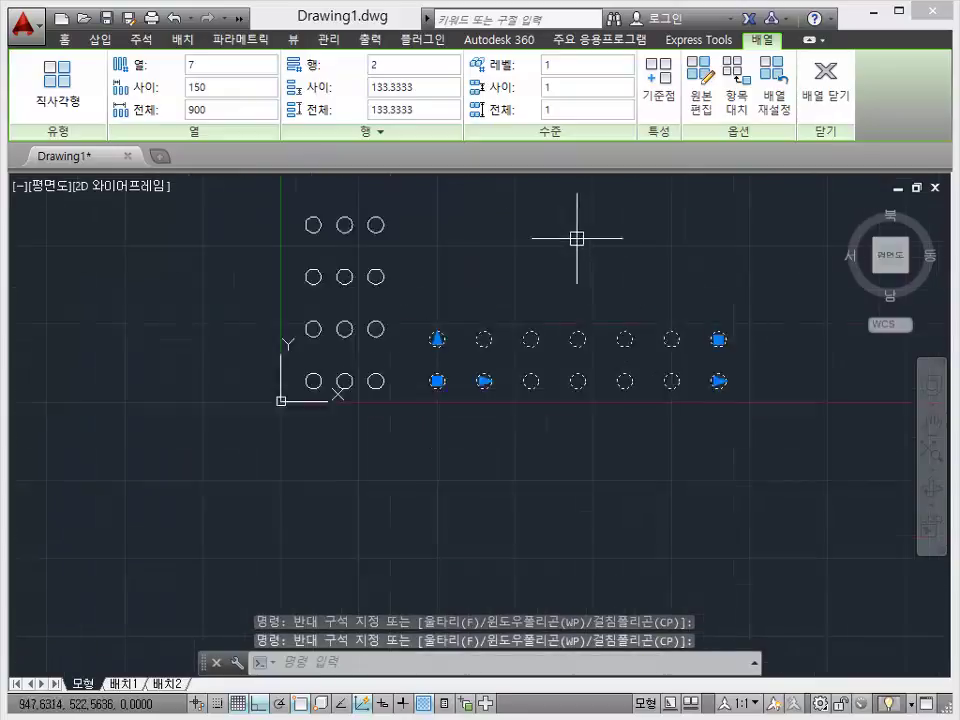
scroll(713, 479, "up", 2)
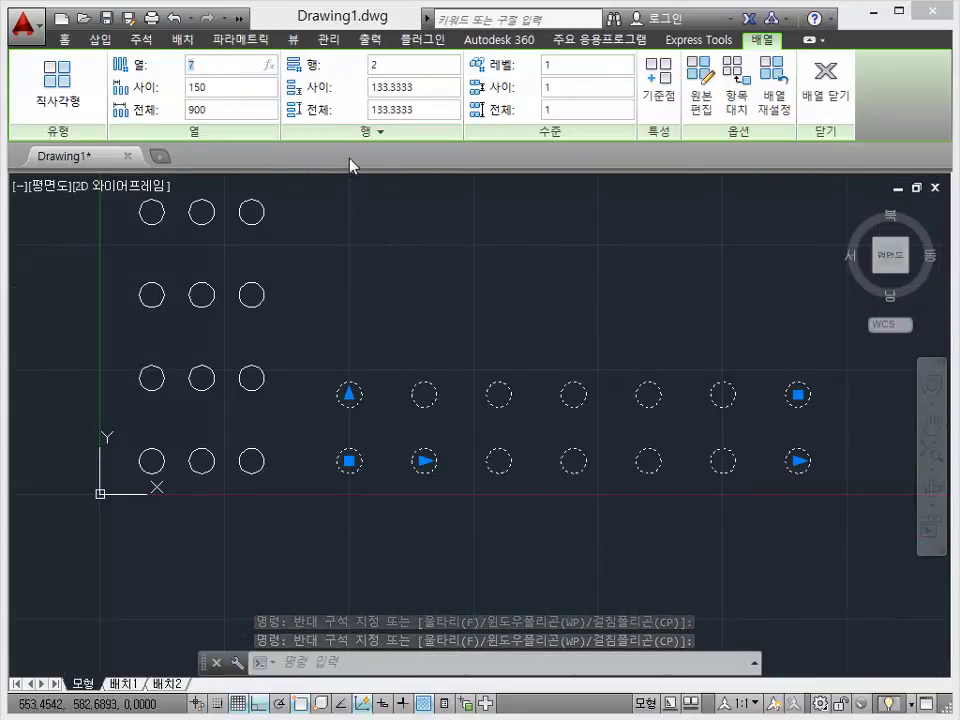
type("4")
left_click(425, 69)
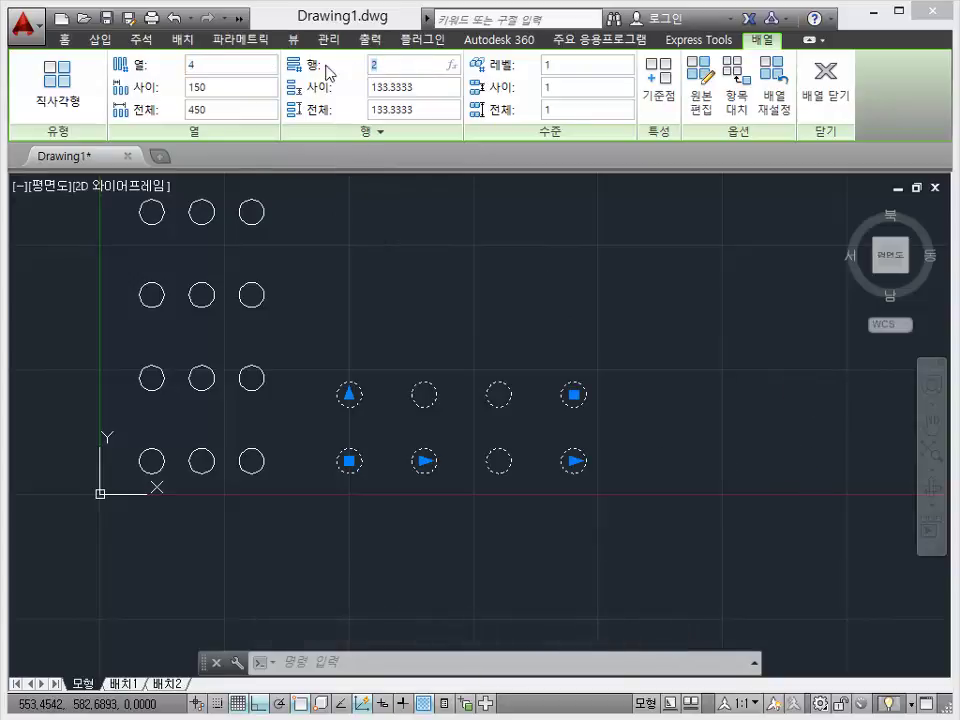
type("5")
key("Return")
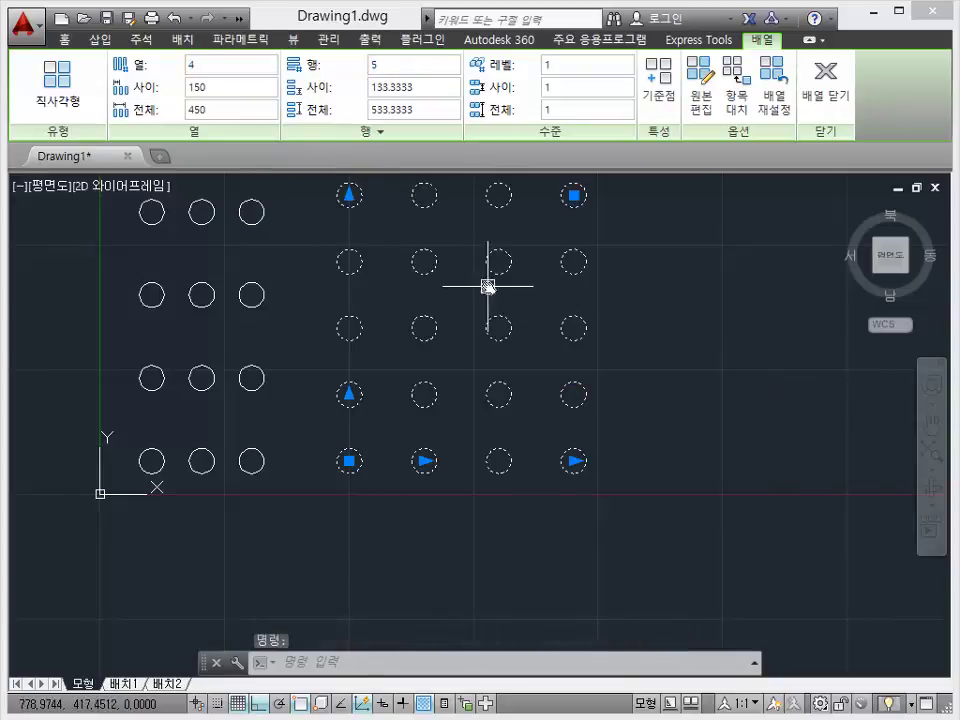
left_click(832, 90)
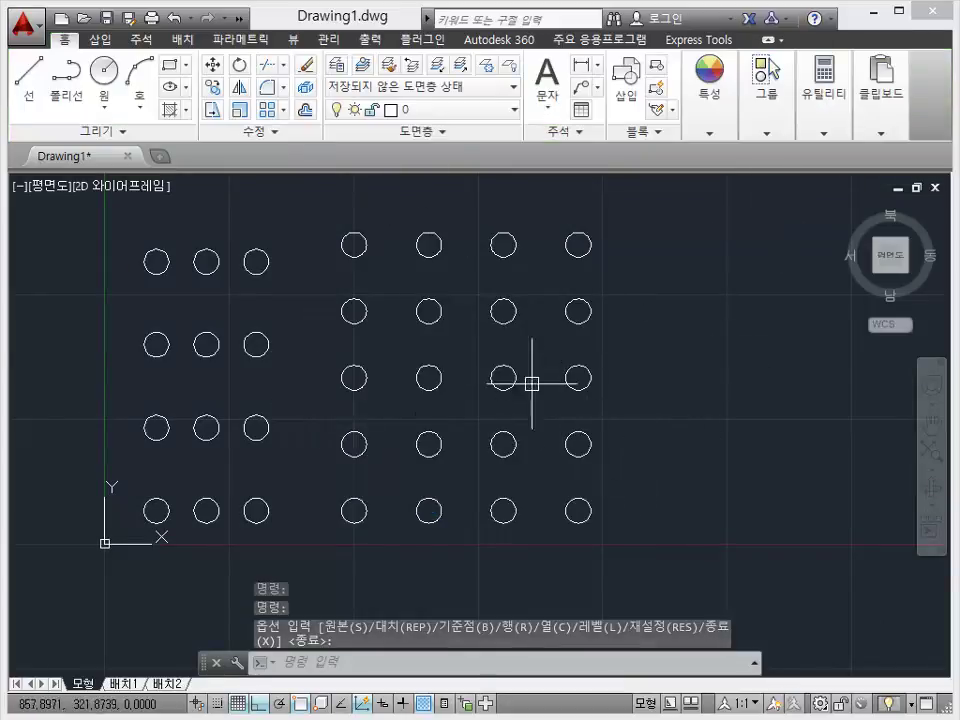
Cancel the leftover prompt and reselect the 20-circle array.
key("Escape")
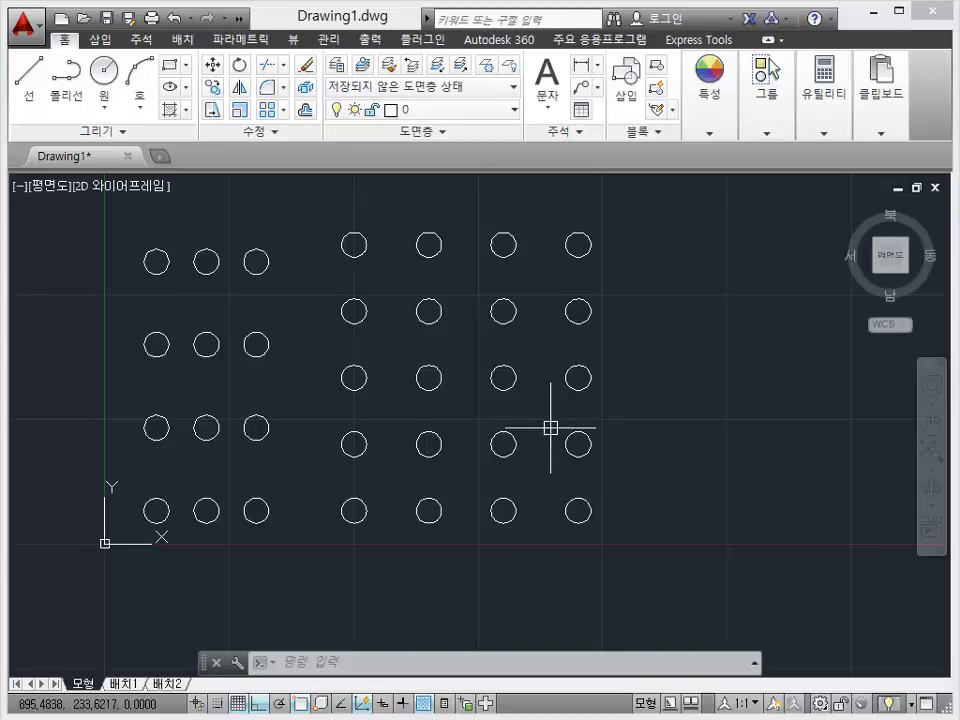
left_click(579, 378)
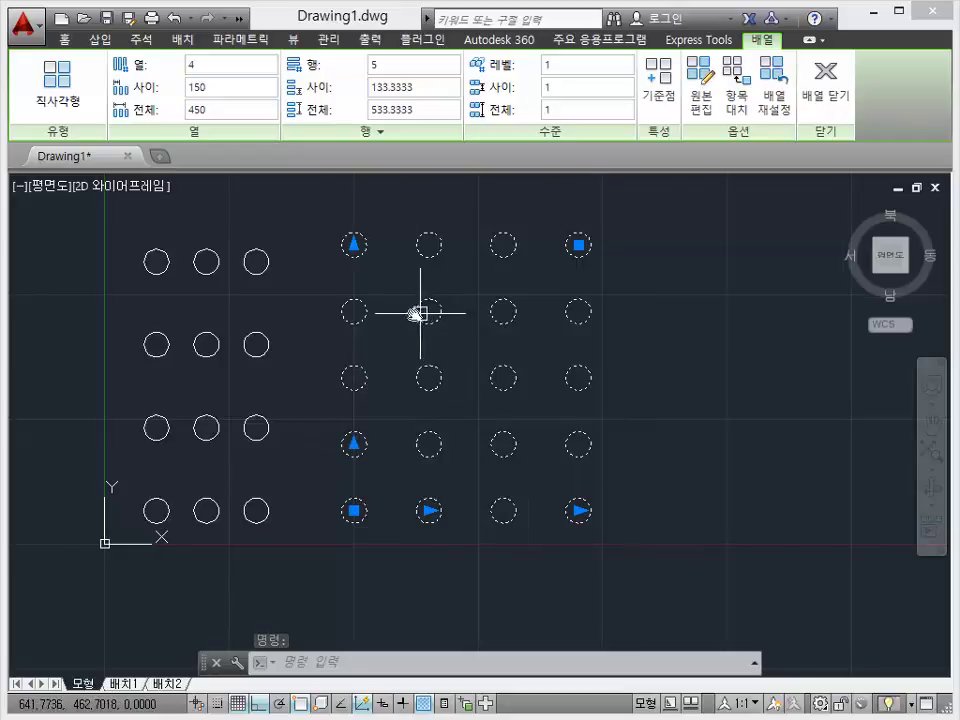
Move the 4×5 array down and left so its bottom row aligns with the original grid.
middle_click_drag(420, 313, 353, 323)
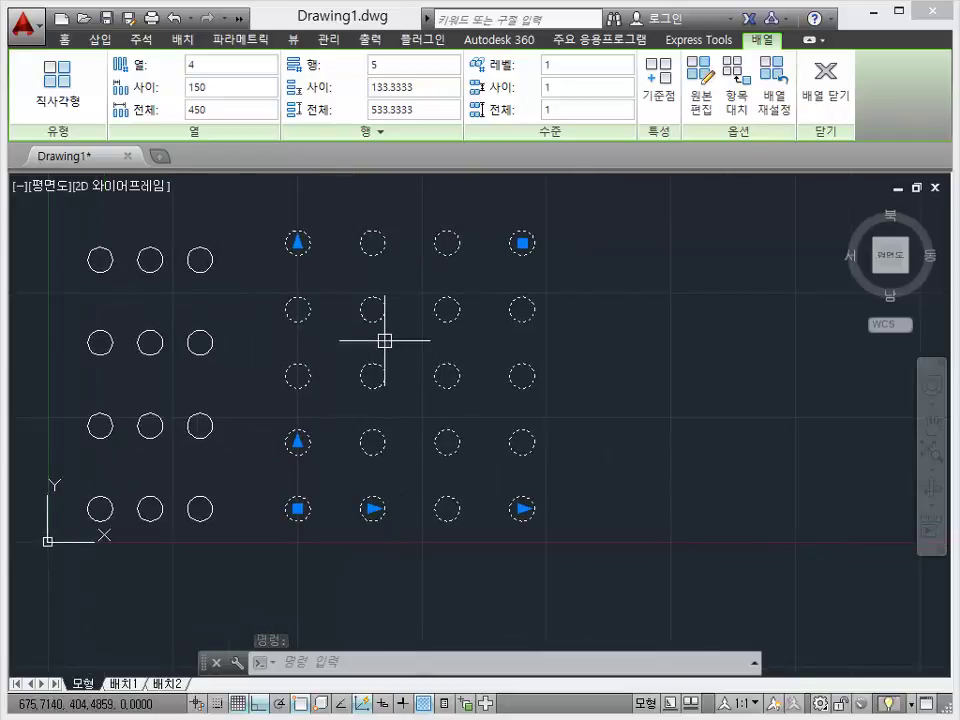
left_click(287, 522)
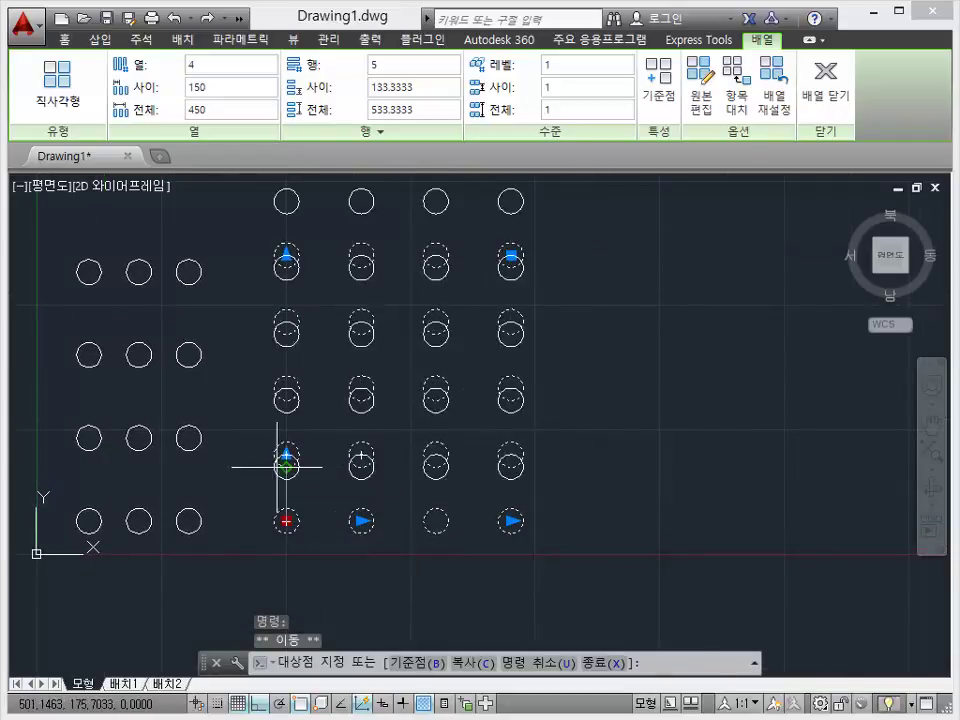
left_click(300, 445)
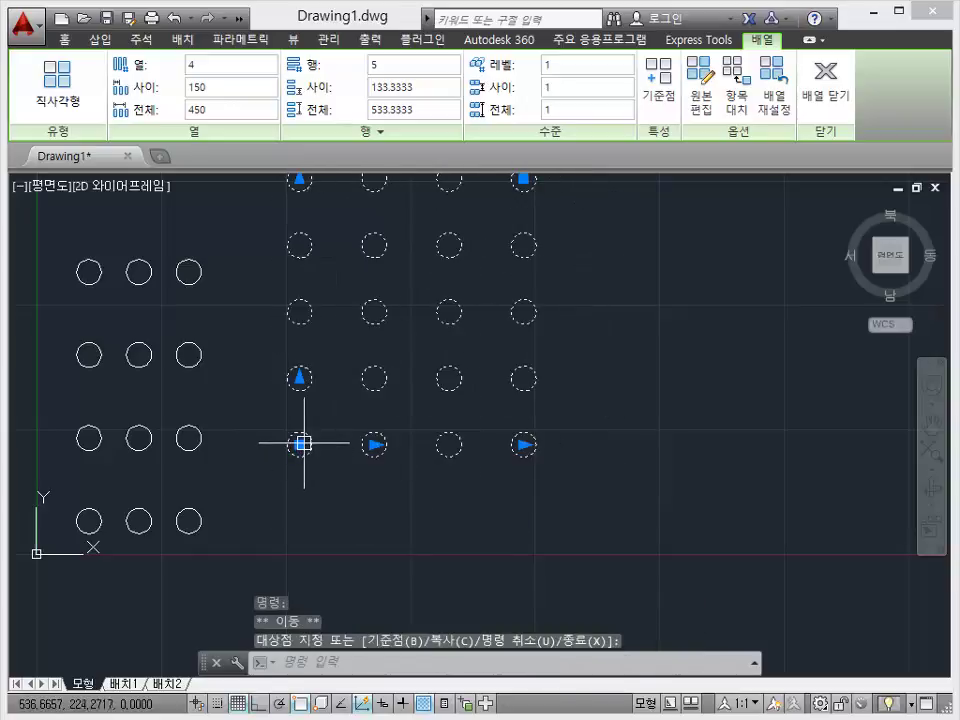
left_click(301, 444)
left_click(379, 514)
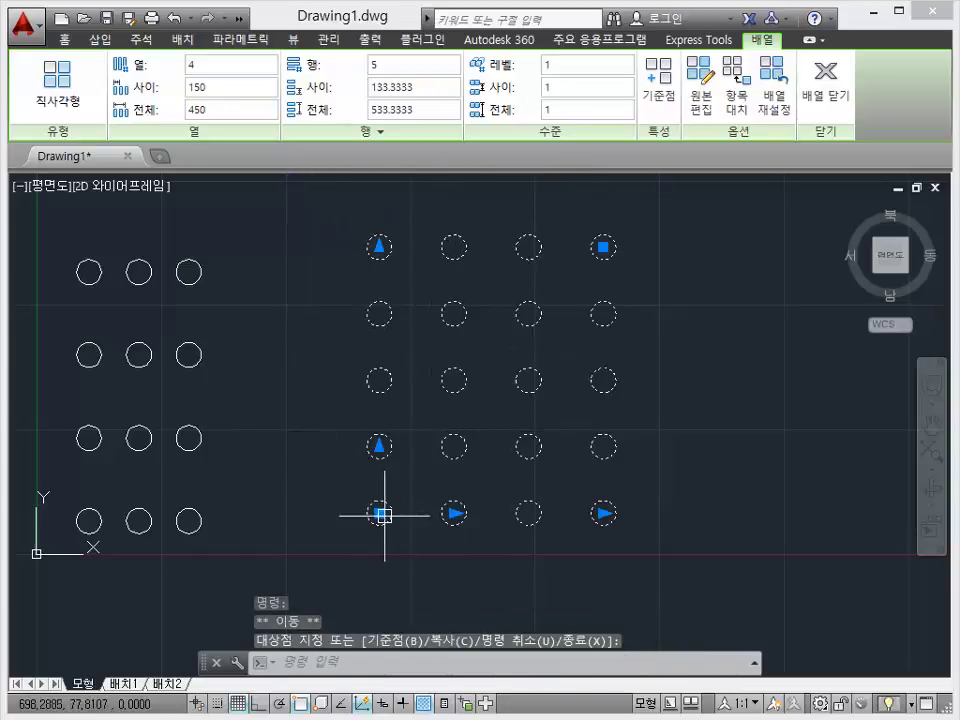
left_click(336, 535)
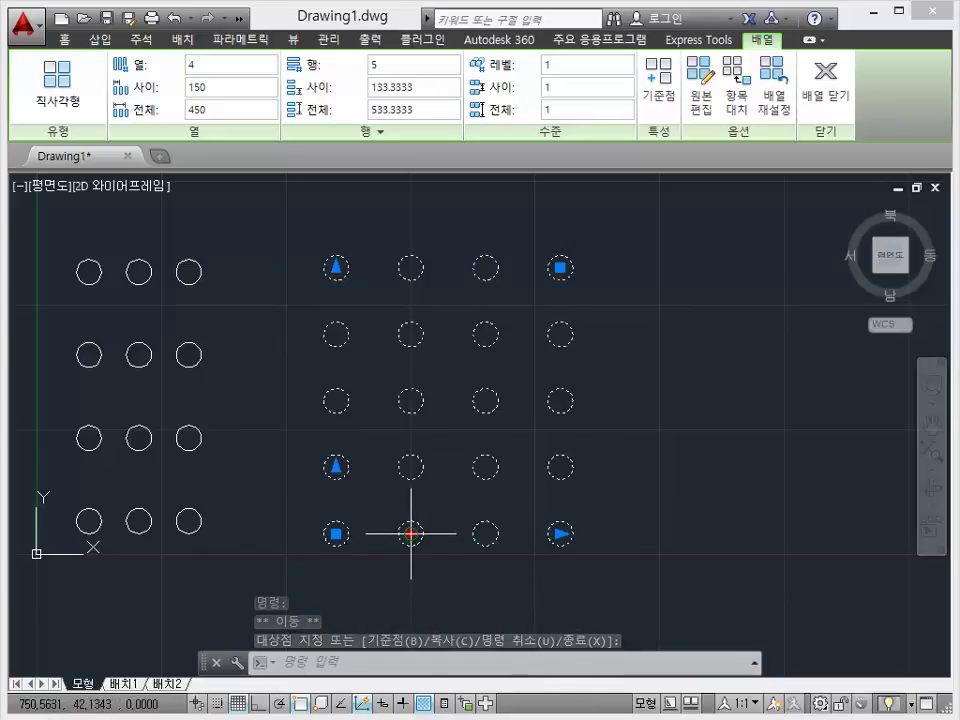
key("ctrl")
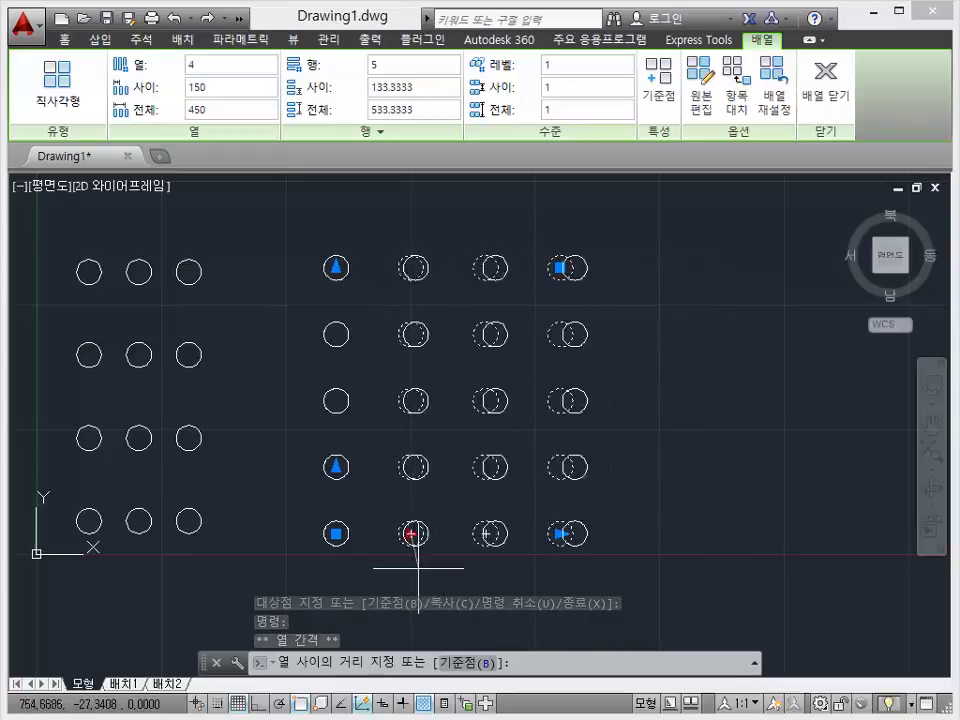
Space the array columns 202.9682 apart and add a fifth column, for 25 circles.
left_click(436, 566)
mouse_move(639, 534)
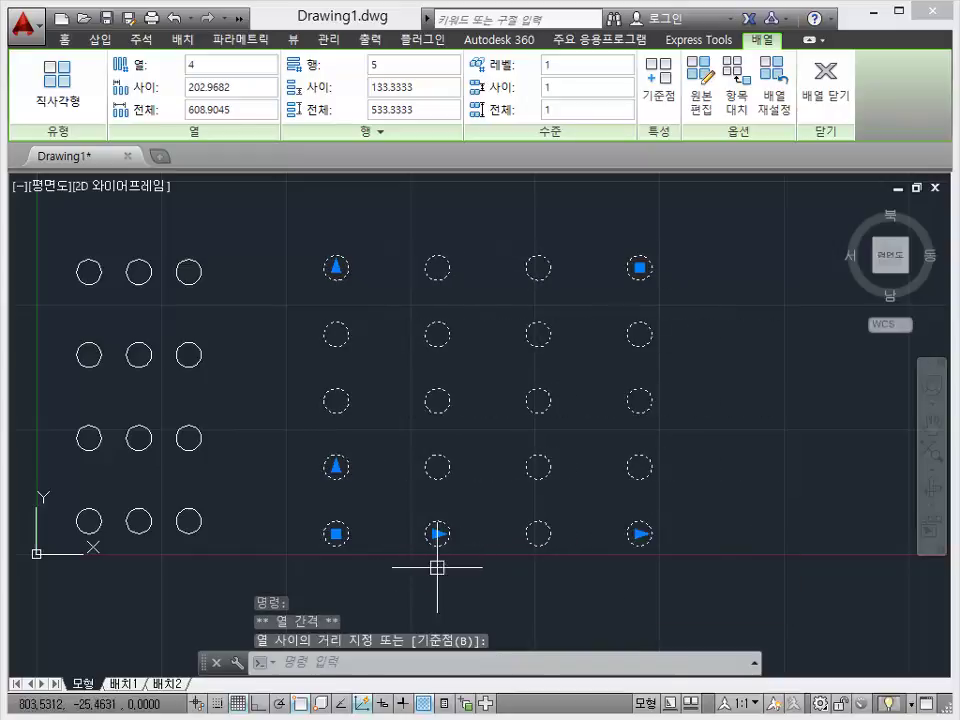
left_click(640, 534)
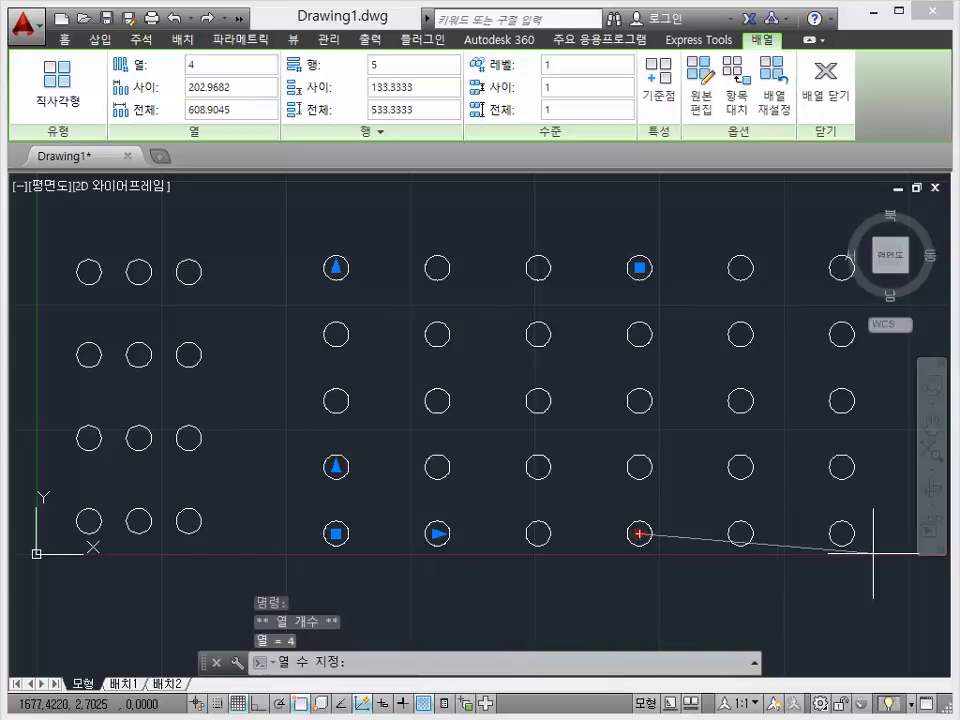
left_click(793, 561)
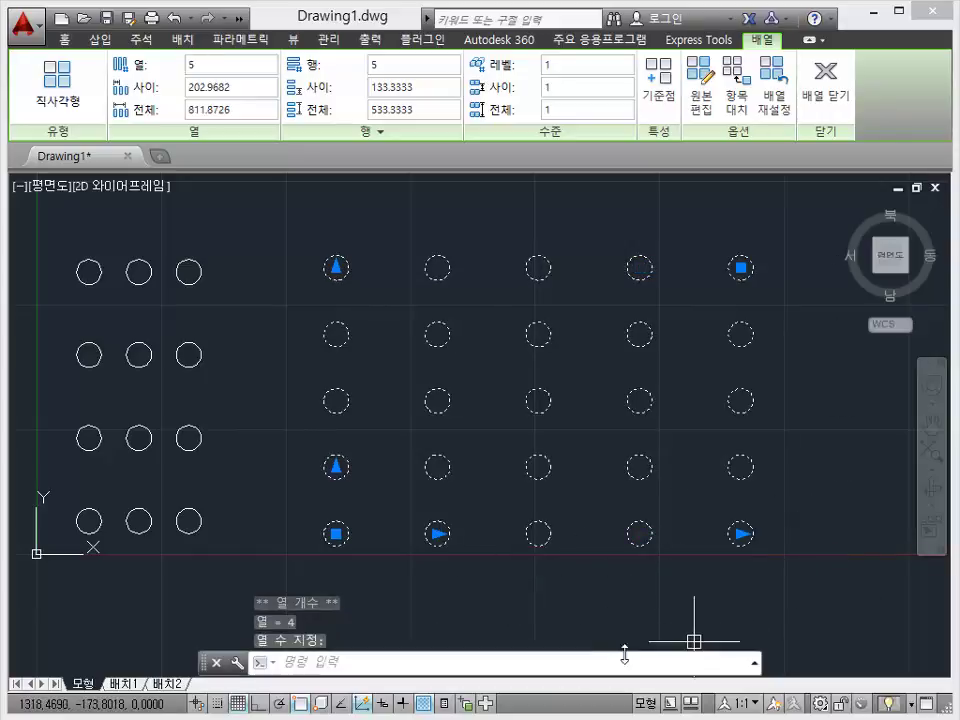
mouse_move(443, 545)
middle_mouse_down()
mouse_move(336, 452)
mouse_move(347, 527)
mouse_move(251, 497)
middle_mouse_up()
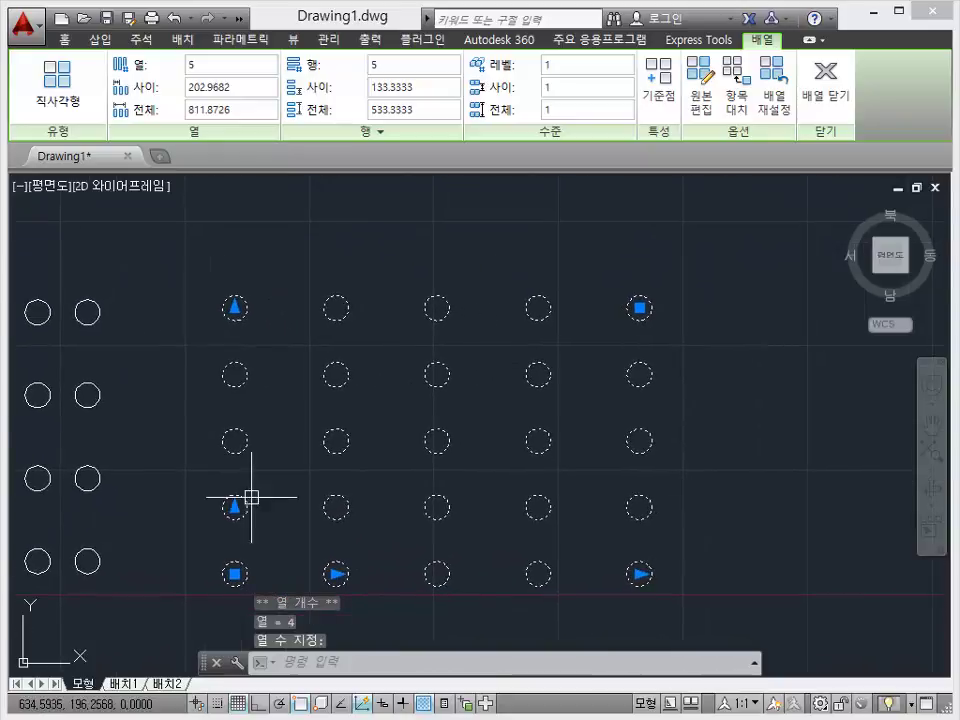
Tighten the row spacing to 99.669 and add a sixth row to the array.
left_click(234, 507)
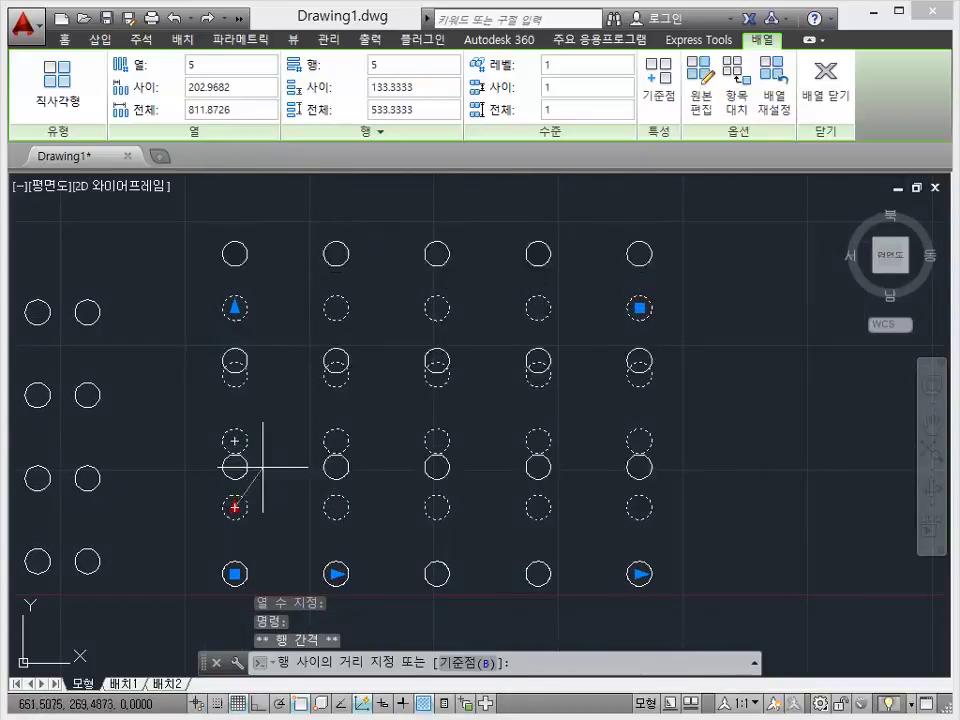
left_click(250, 522)
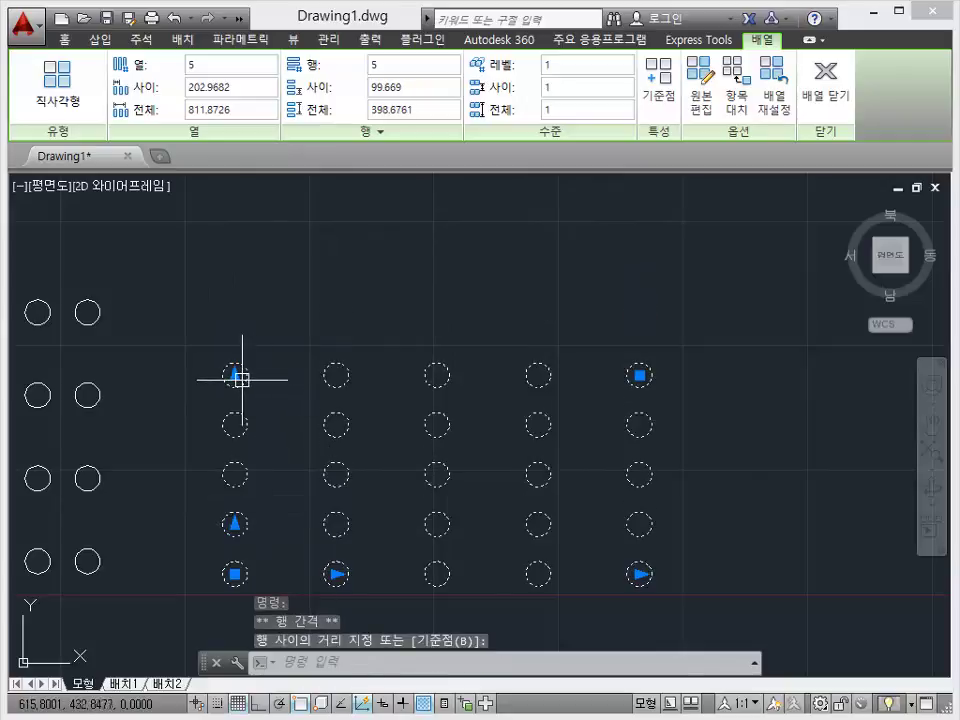
mouse_move(234, 375)
left_click(290, 407)
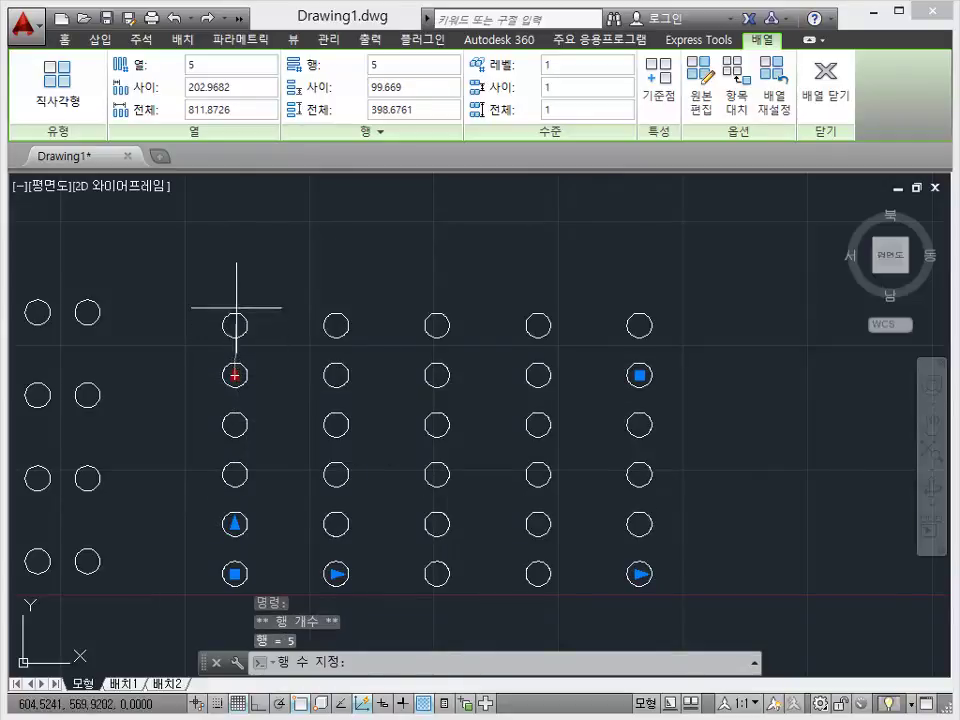
left_click(275, 298)
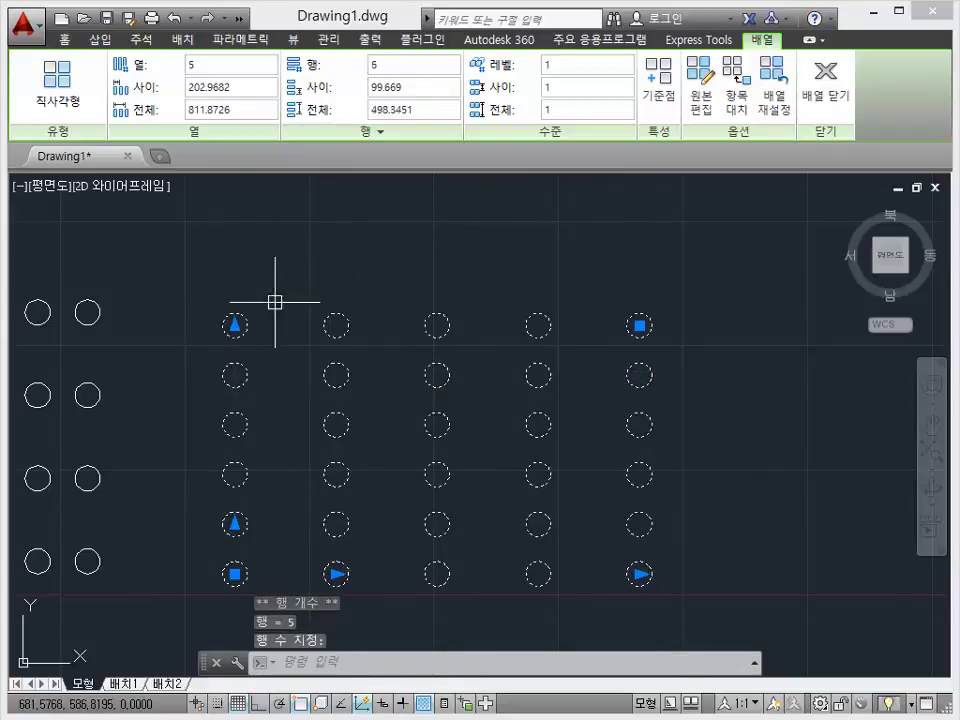
Add a seventh row for 35 circles in total and finish editing the array.
left_click(639, 325)
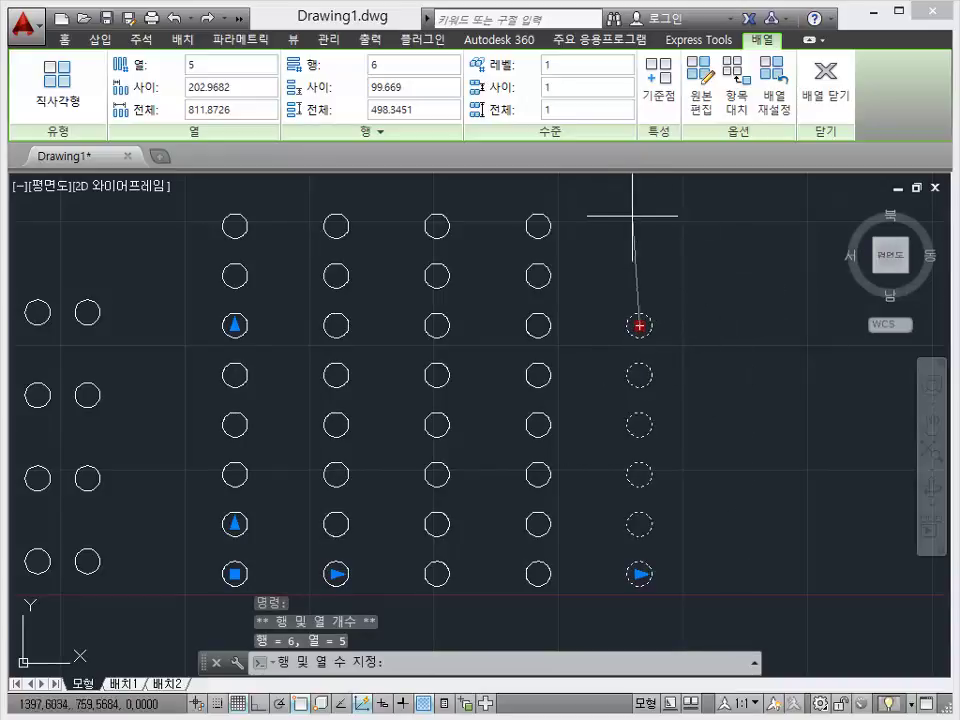
left_click(685, 238)
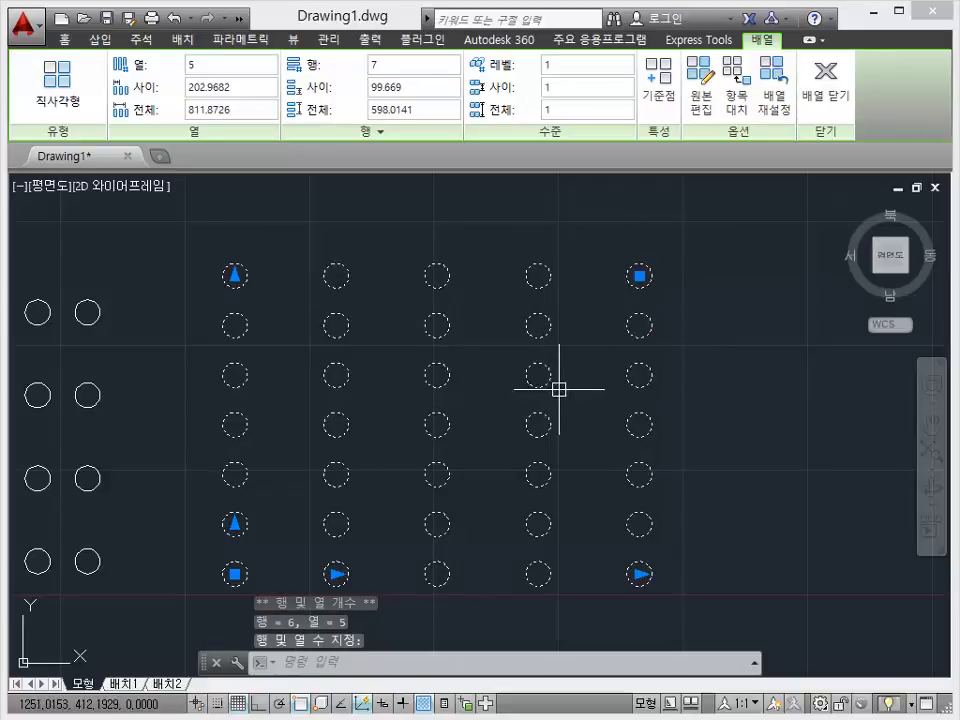
key("Escape")
scroll(559, 389, "down", 2)
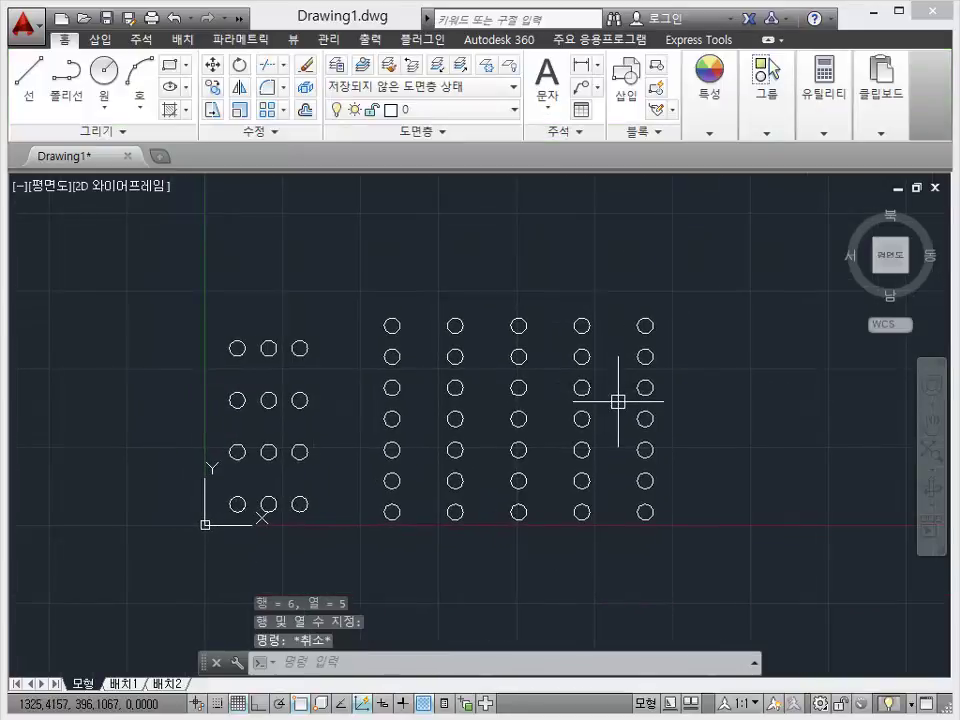